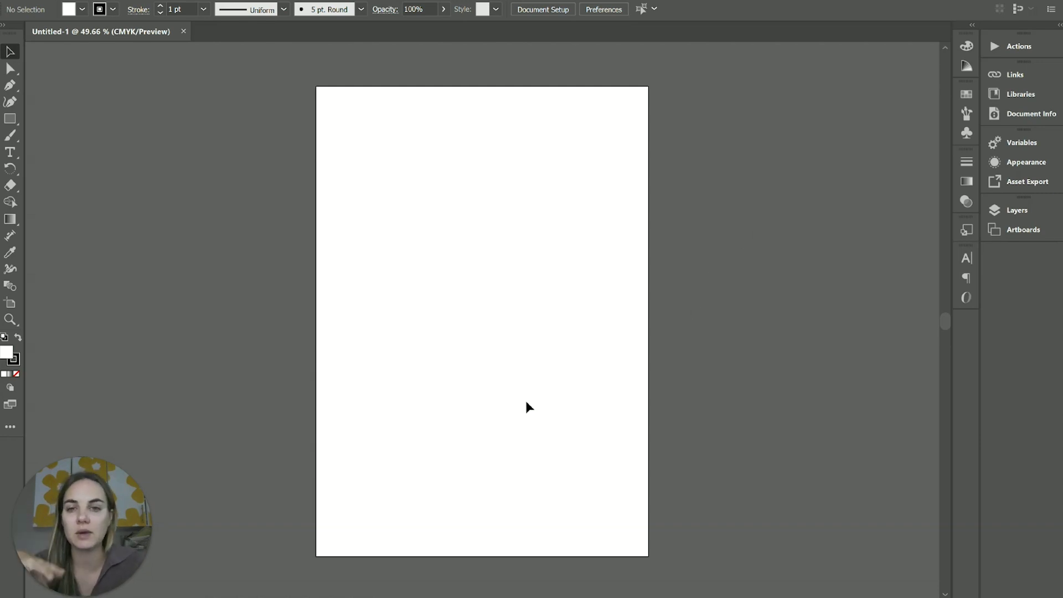
# Switch to the Creative Cloud Desktop window showing the Illustration apps category
pyautogui.hotkey('alt', 'Tab')
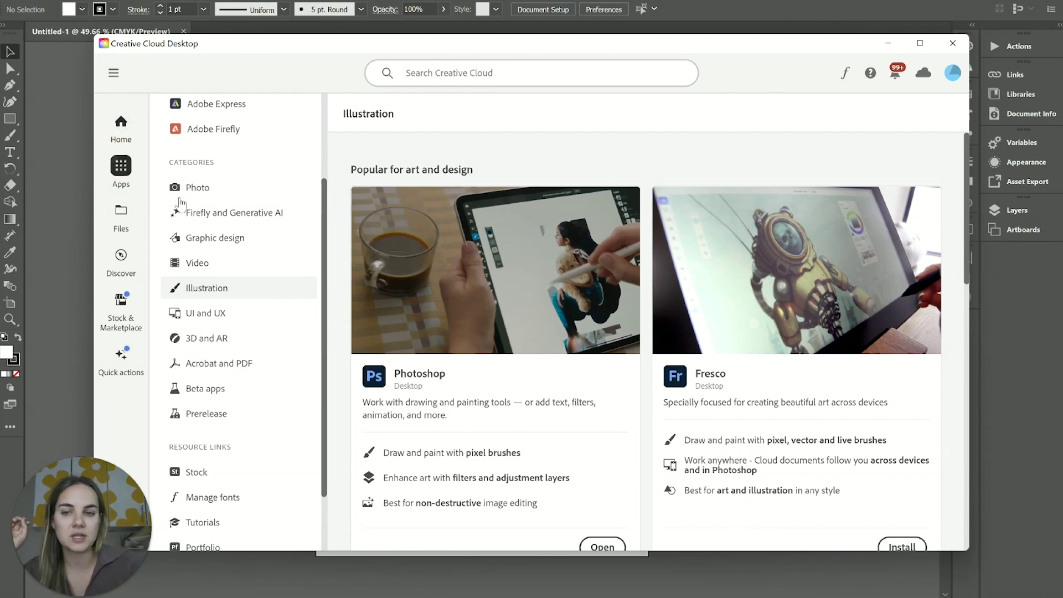
# Review the installed beta apps in Creative Cloud, then close it to return to Illustrator
pyautogui.click(222, 391)
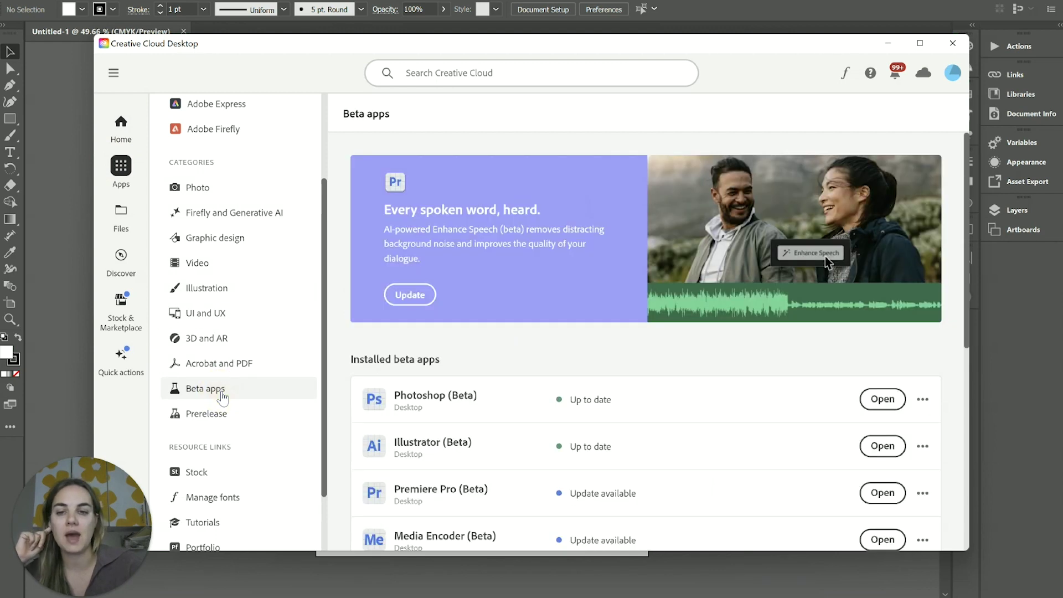
pyautogui.scroll(-2, 688, 333)
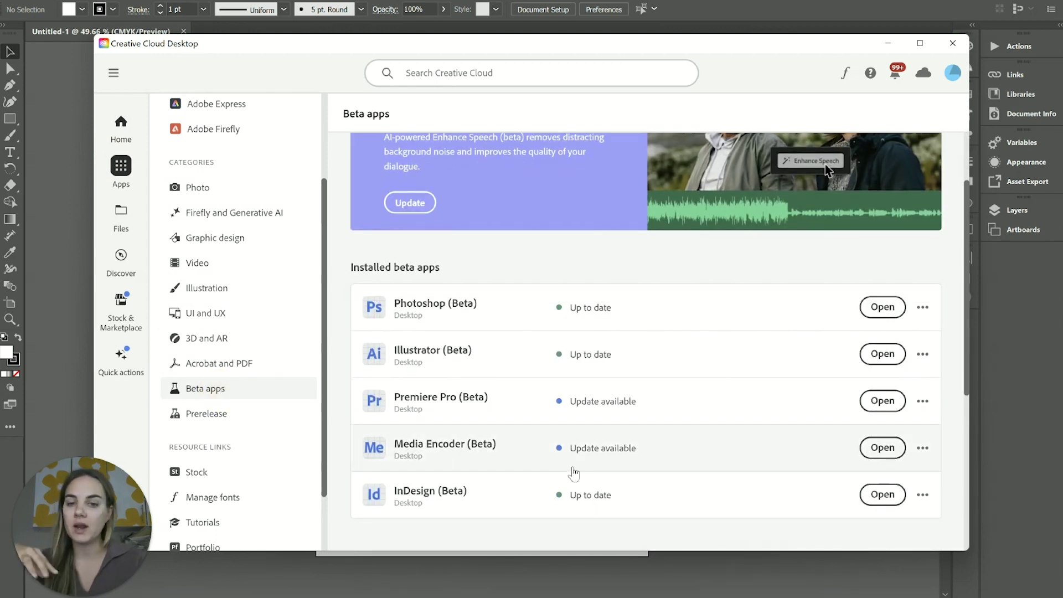
pyautogui.click(955, 46)
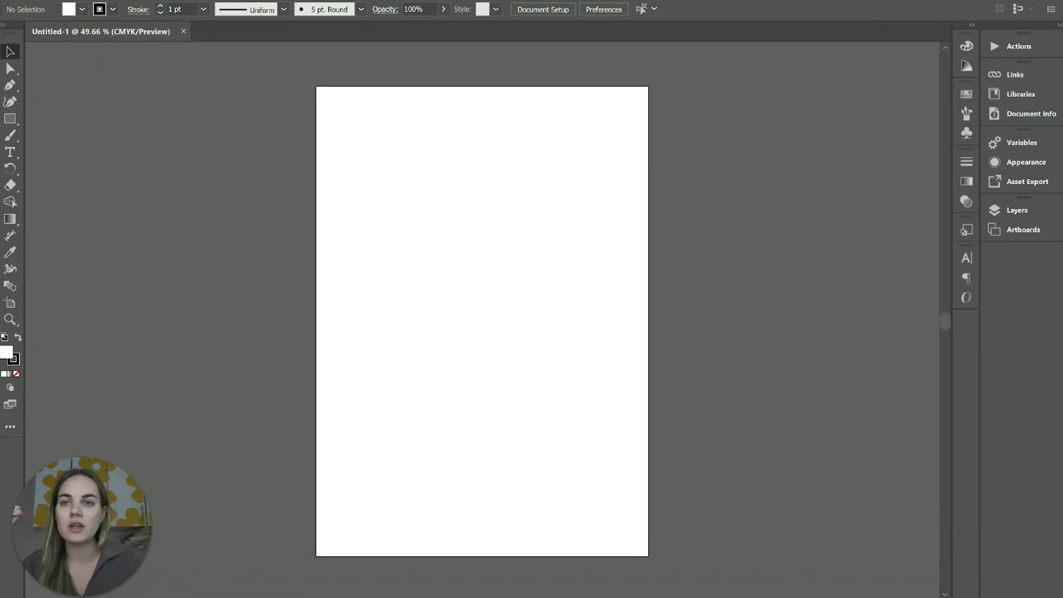
# Open the Text to Vector Graphic (Beta) panel from the Window menu
pyautogui.click(313, 0)
pyautogui.press('Escape')
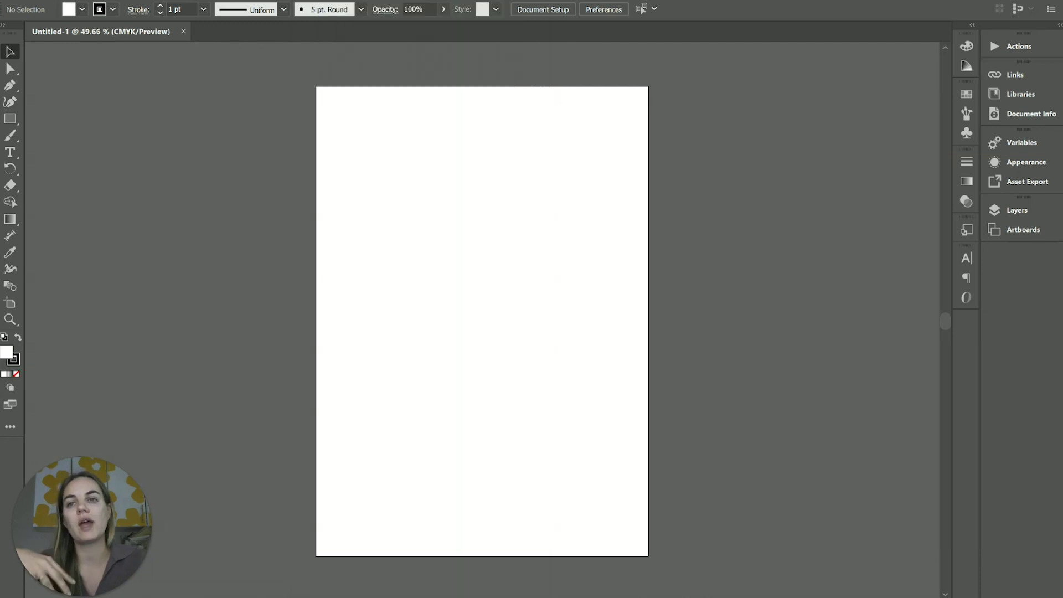
pyautogui.click(313, 0)
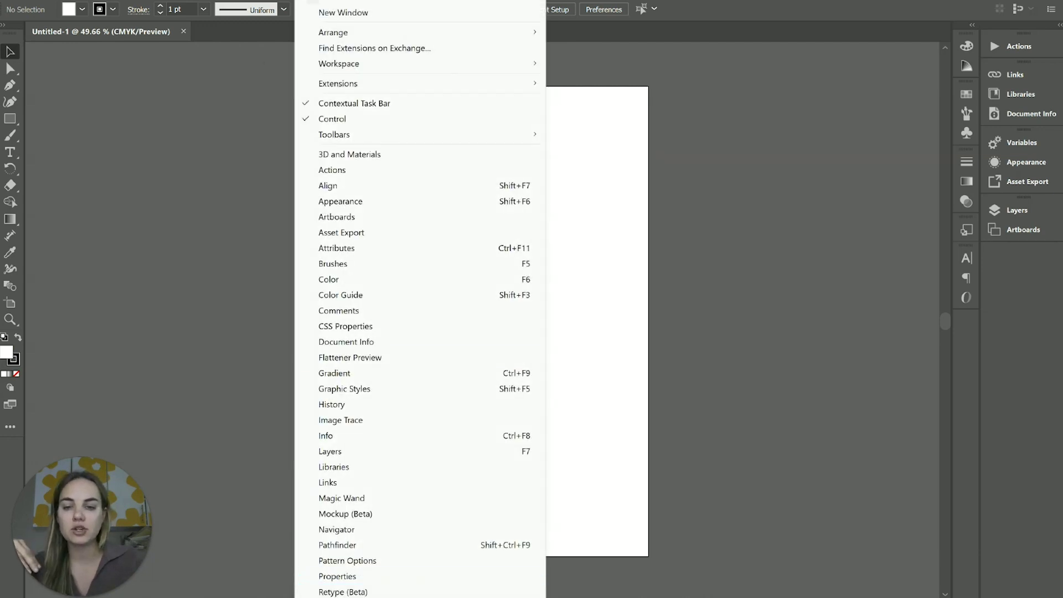
pyautogui.scroll(-5, 421, 299)
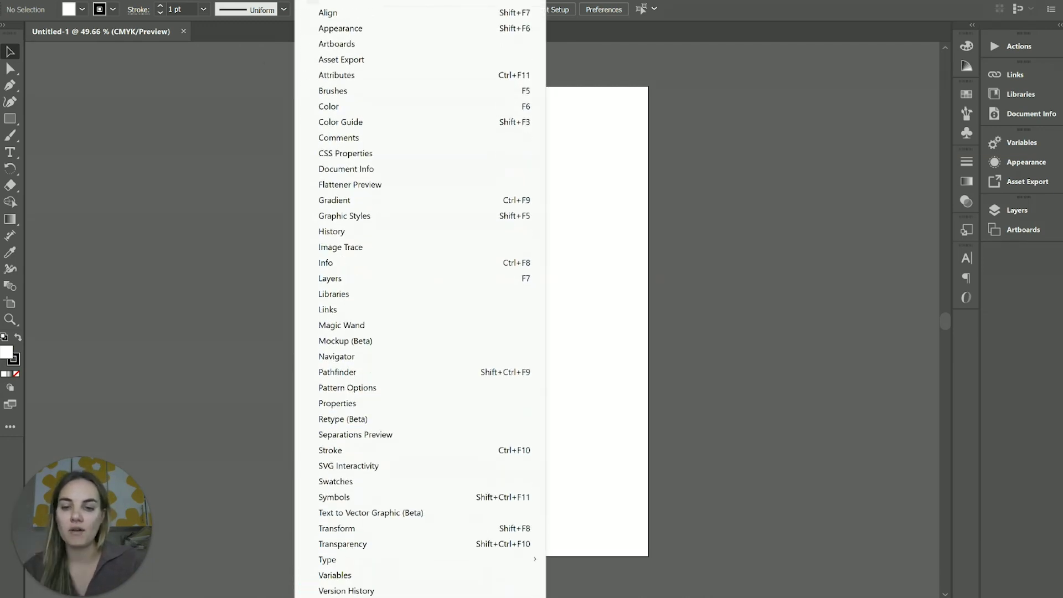
pyautogui.scroll(-1, 421, 299)
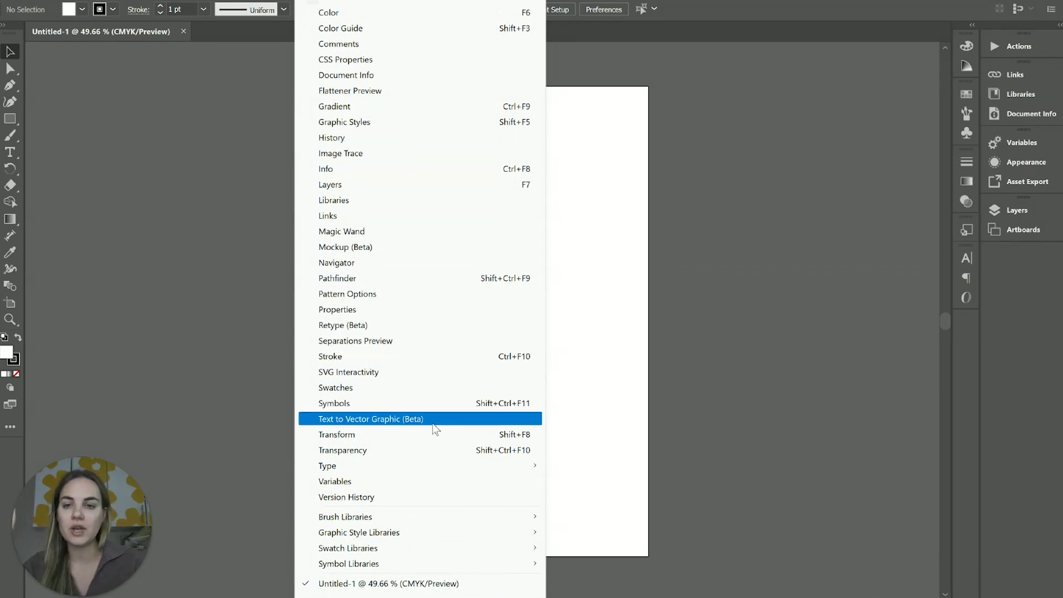
pyautogui.click(393, 425)
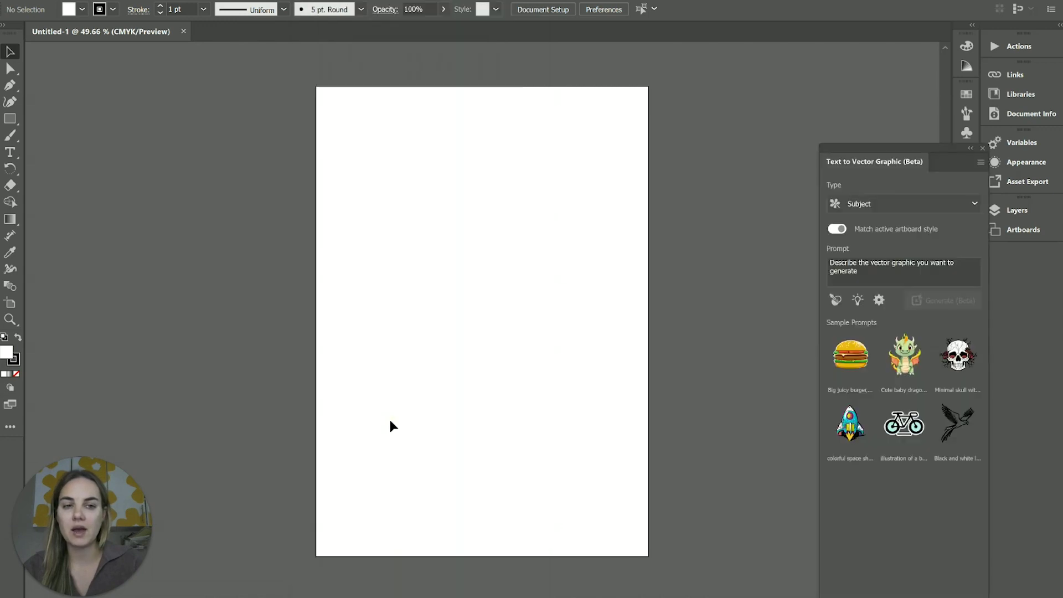
# Keep Subject as the generation type and turn off Match active artboard style
pyautogui.click(918, 278)
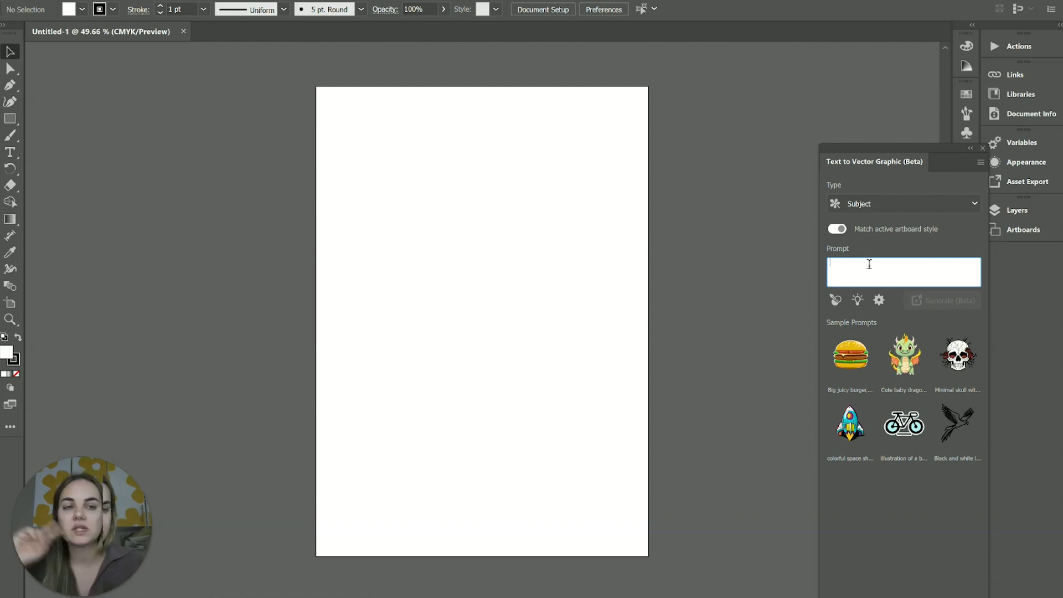
pyautogui.click(902, 205)
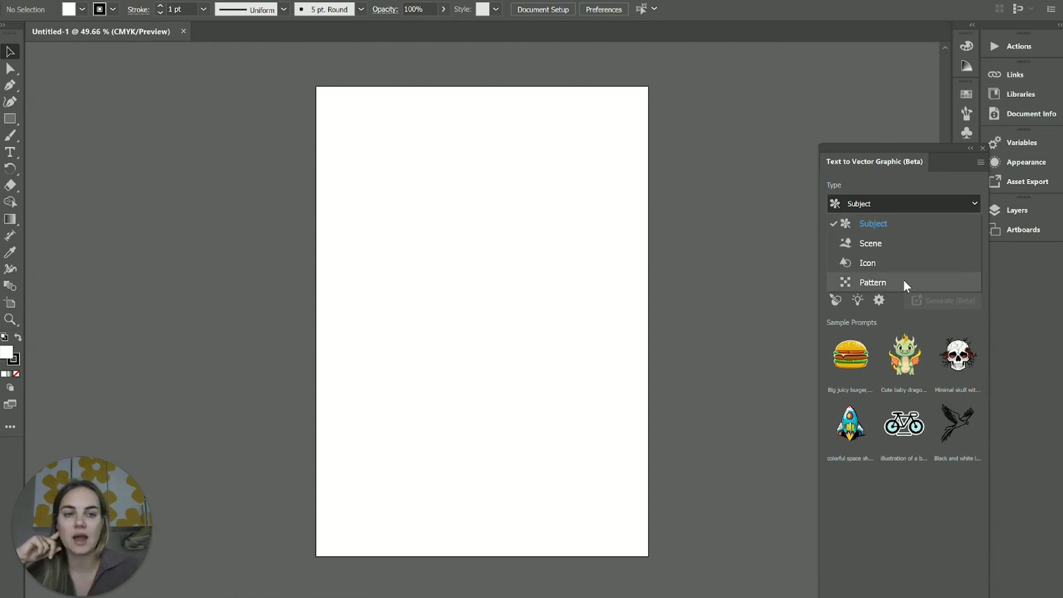
pyautogui.click(893, 228)
pyautogui.click(886, 271)
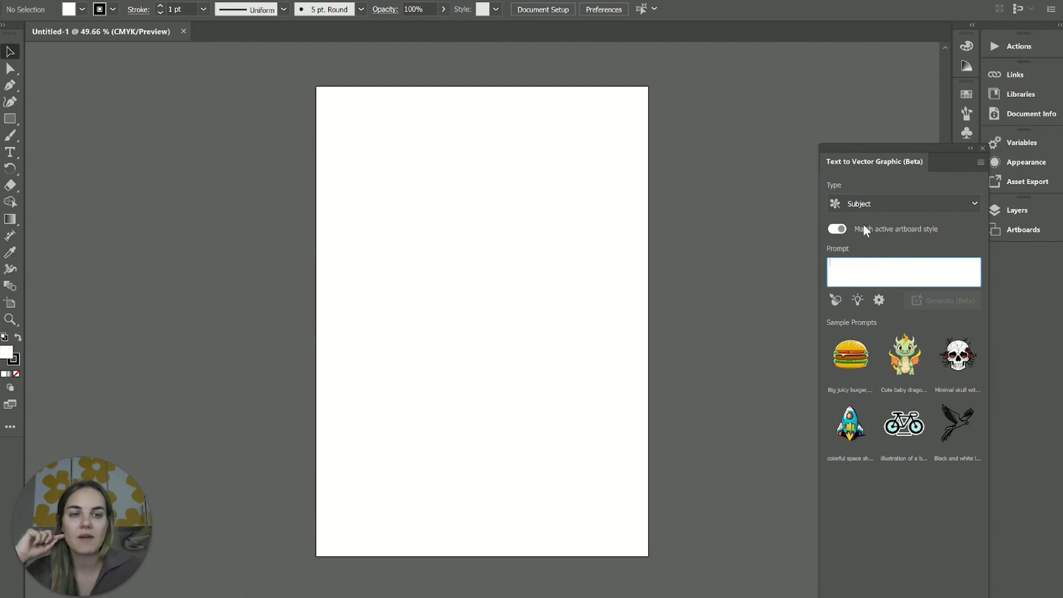
pyautogui.click(838, 229)
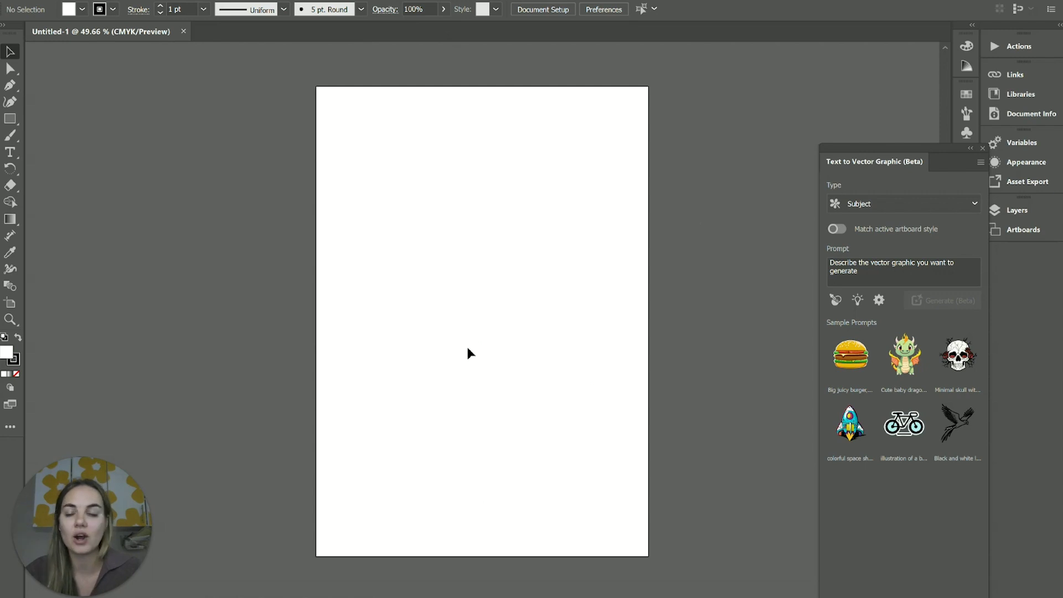
pyautogui.hscroll(1, 466, 344)
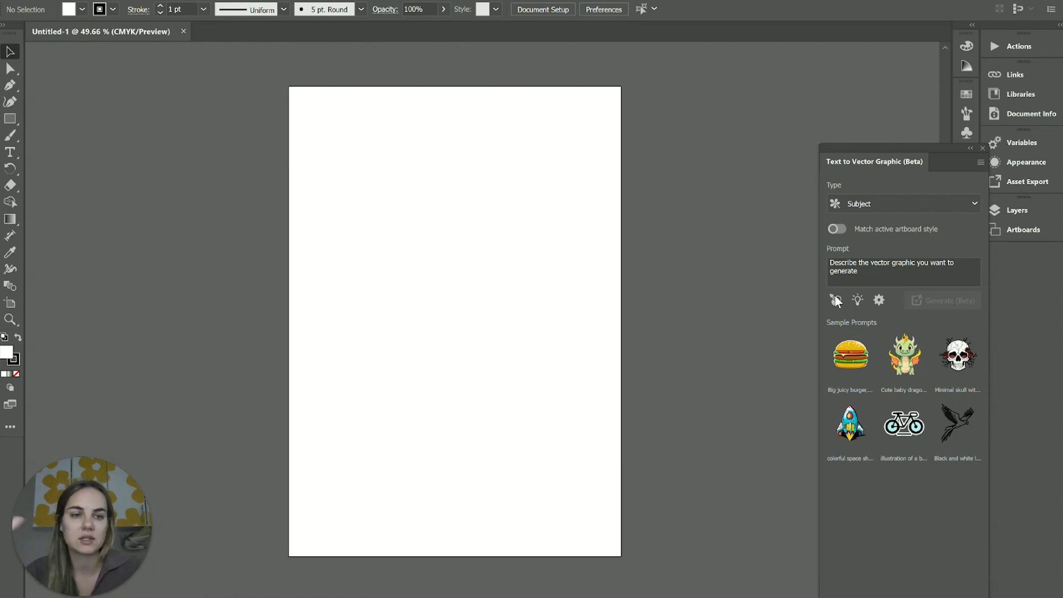
# Submit the prompt 'bear eating a picnic' and open the generative AI user guidelines
pyautogui.click(896, 277)
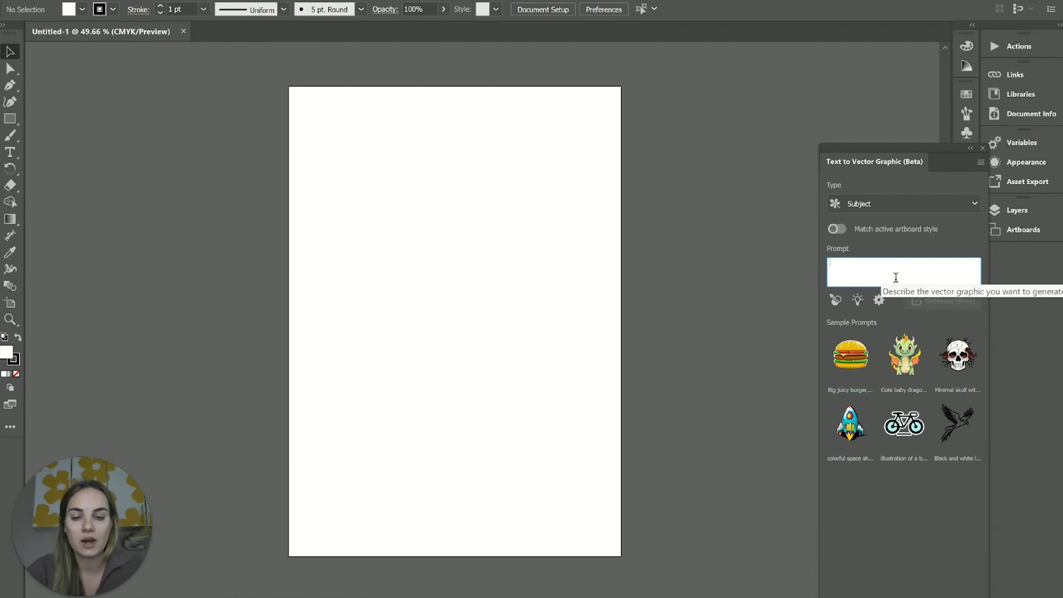
pyautogui.write('bear')
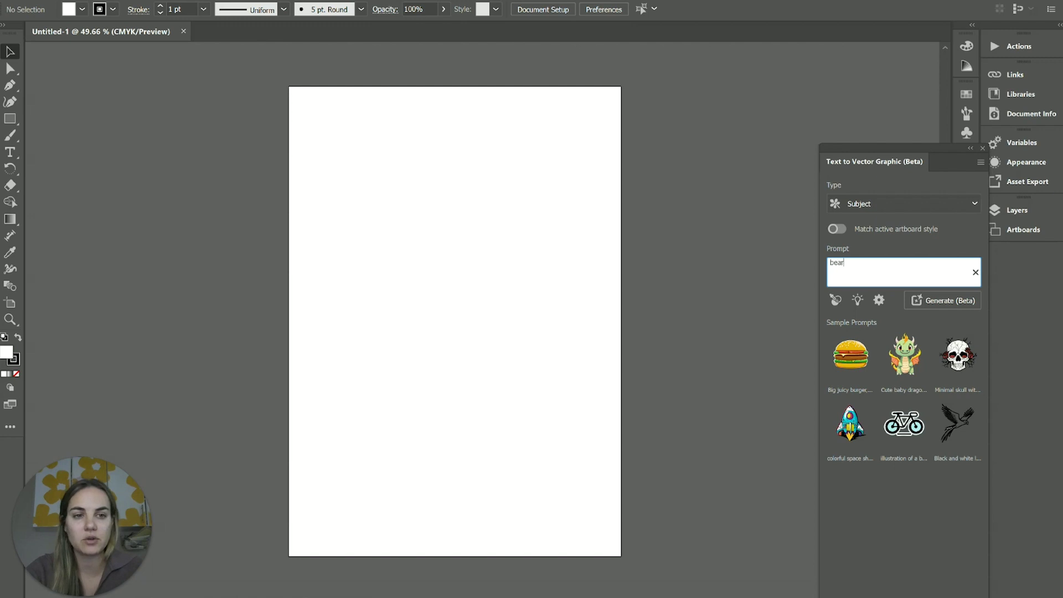
pyautogui.write(' eating a picnic')
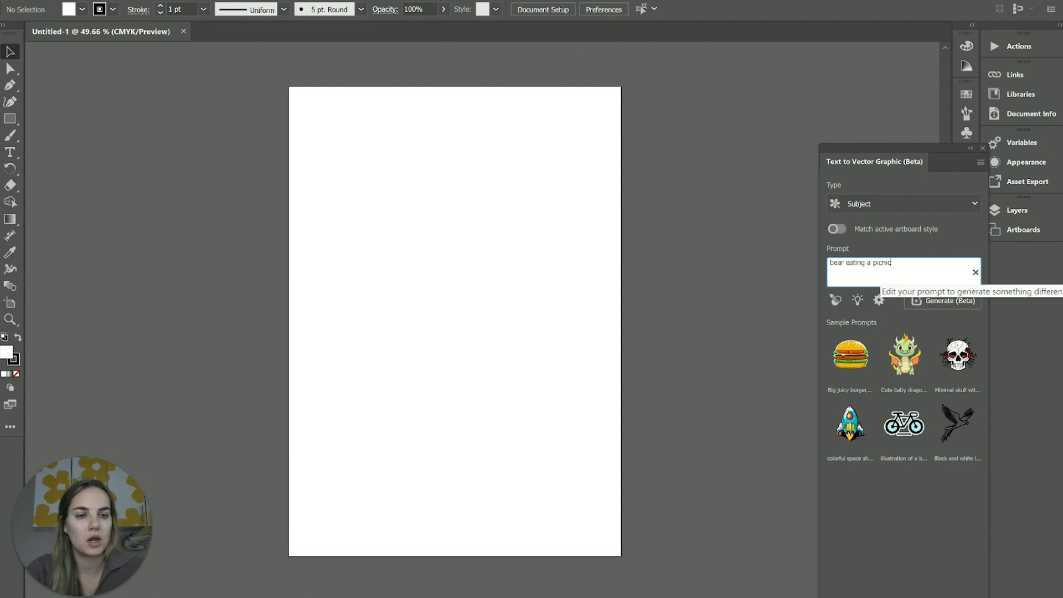
pyautogui.press('Return')
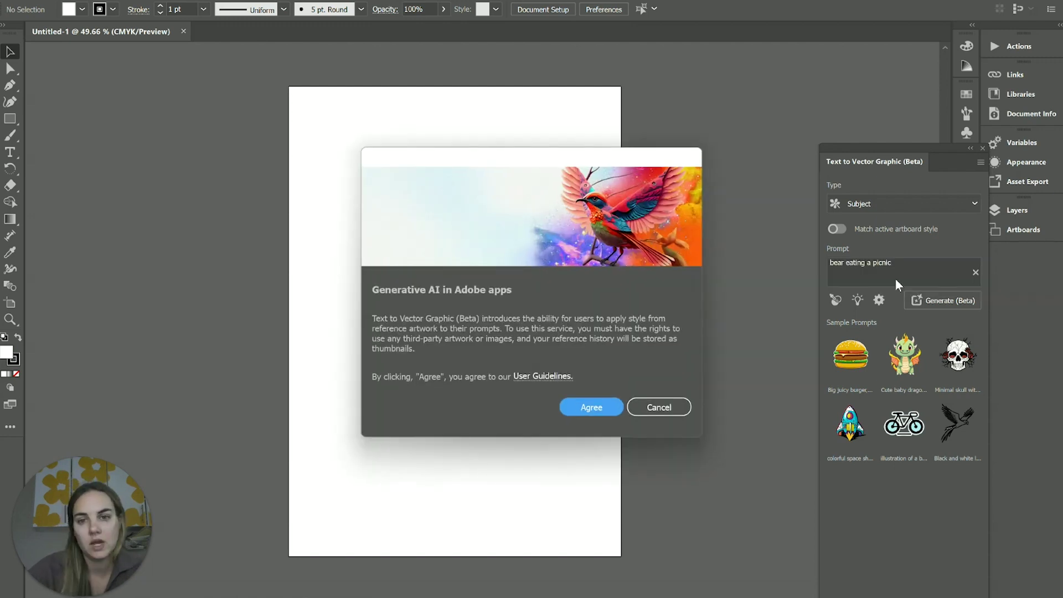
pyautogui.click(535, 377)
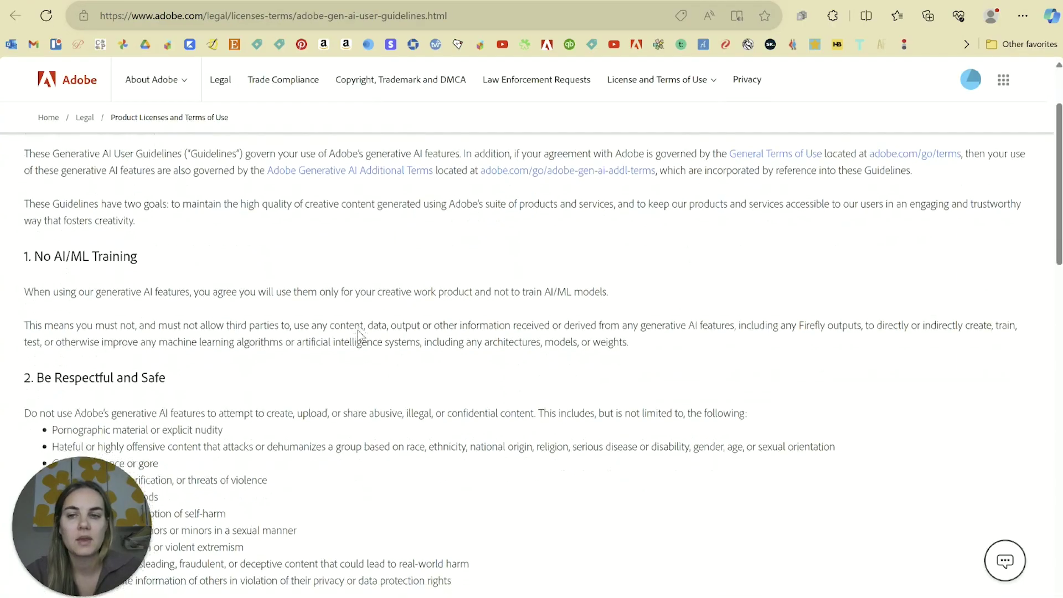
# Read through the Generative AI User Guidelines and agree so the bear graphic generates
pyautogui.scroll(-4, 359, 333)
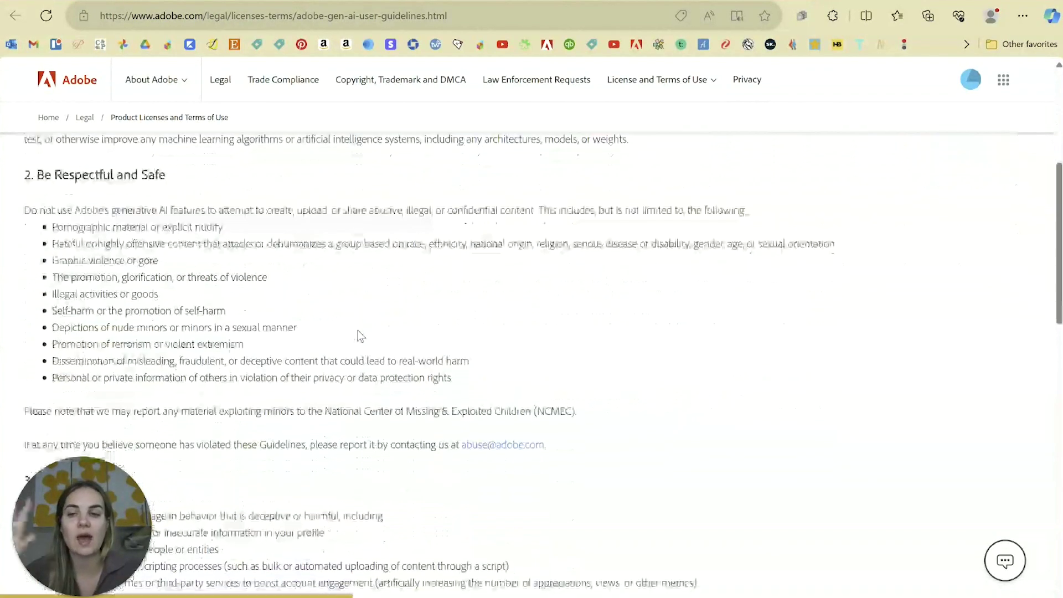
pyautogui.scroll(-5, 360, 334)
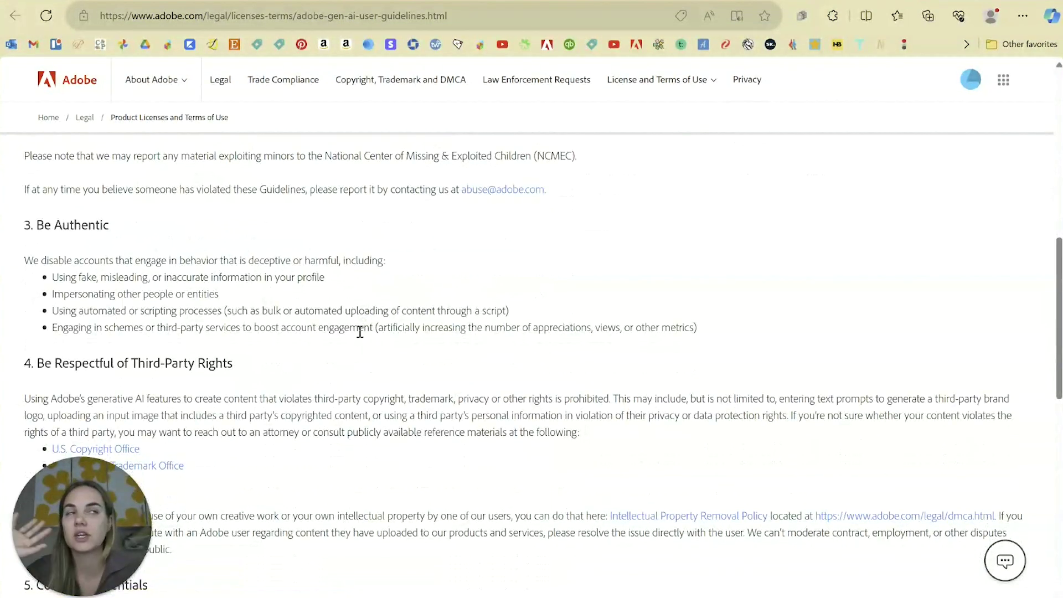
pyautogui.scroll(-3, 360, 332)
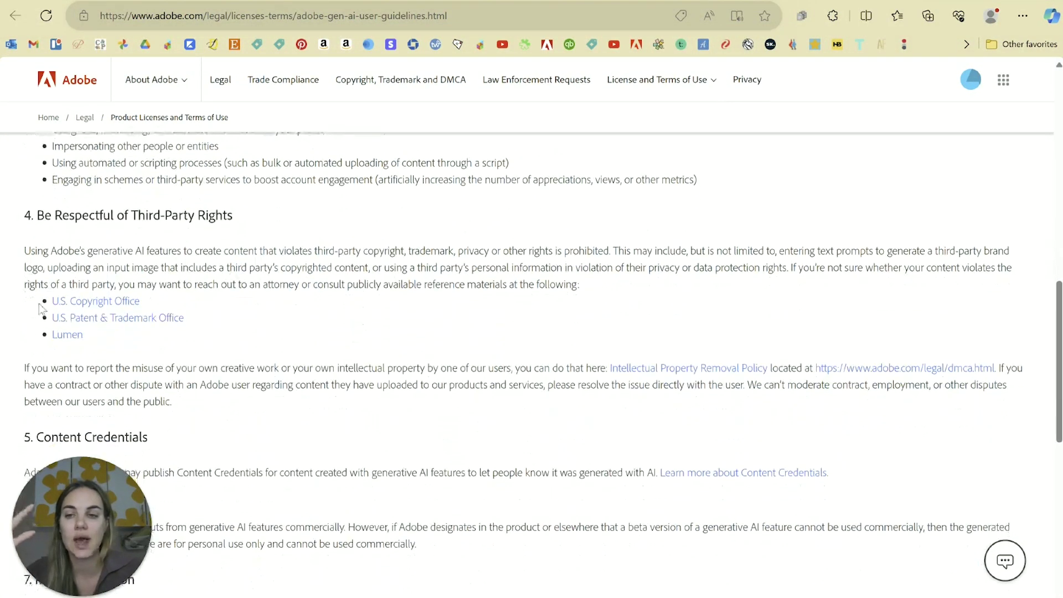
pyautogui.scroll(-4, 324, 476)
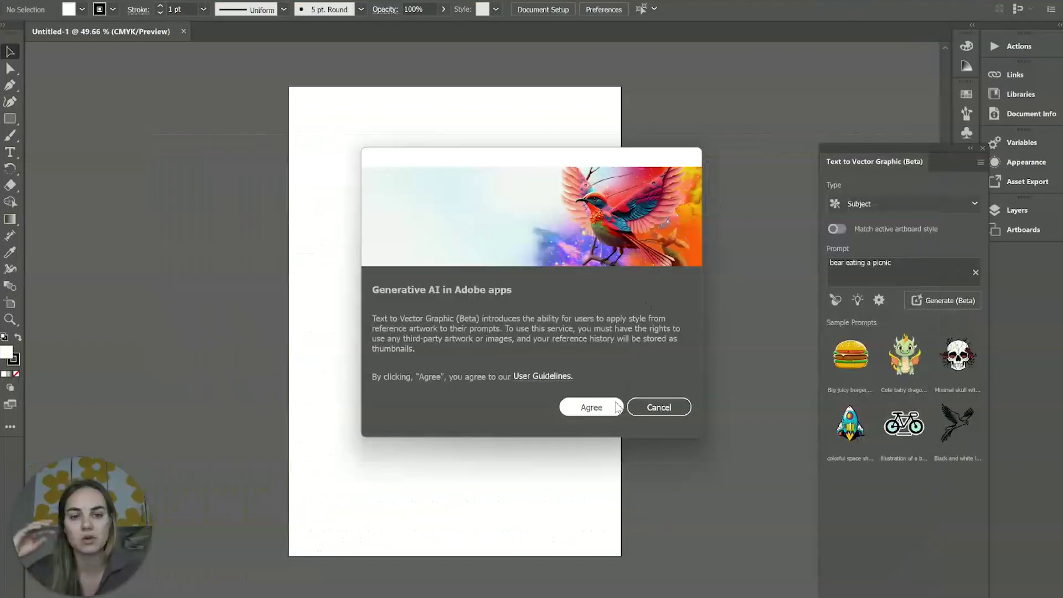
pyautogui.click(617, 406)
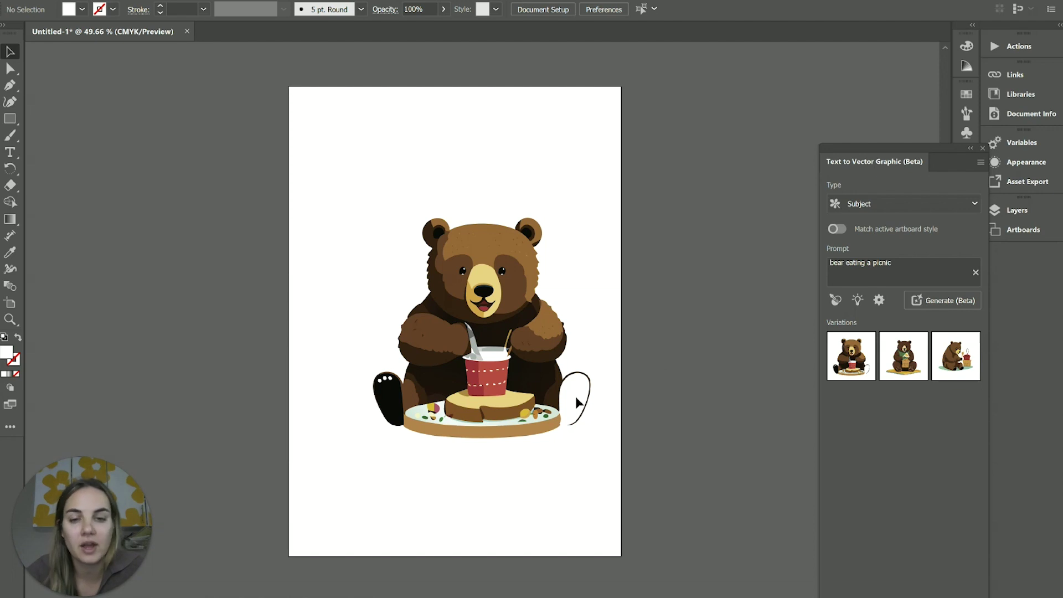
# Preview the second and third bear variations, then restore the first, bear holding a cup over a plate
pyautogui.click(609, 337)
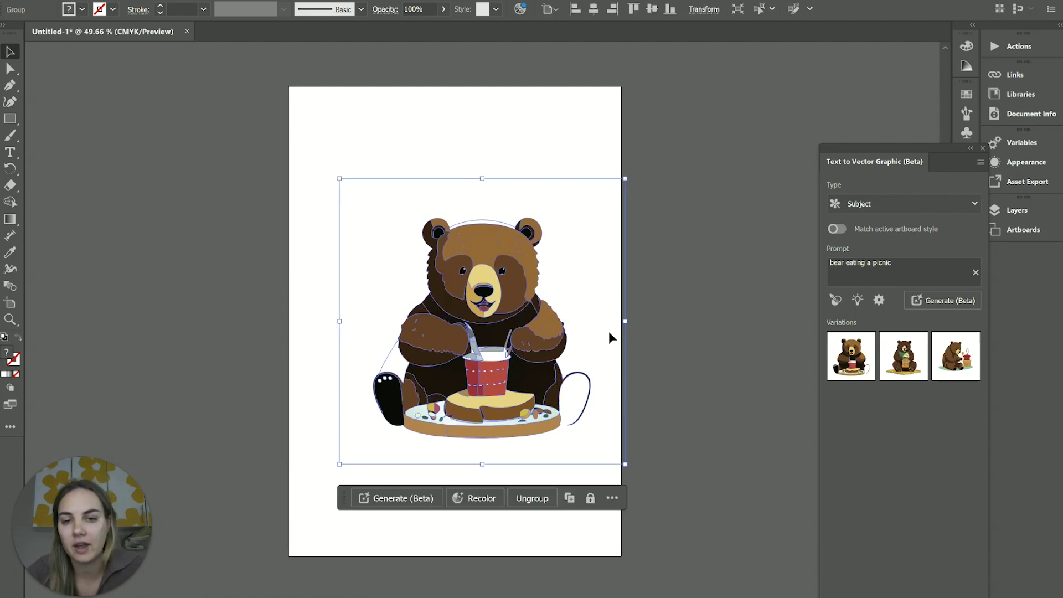
pyautogui.click(671, 371)
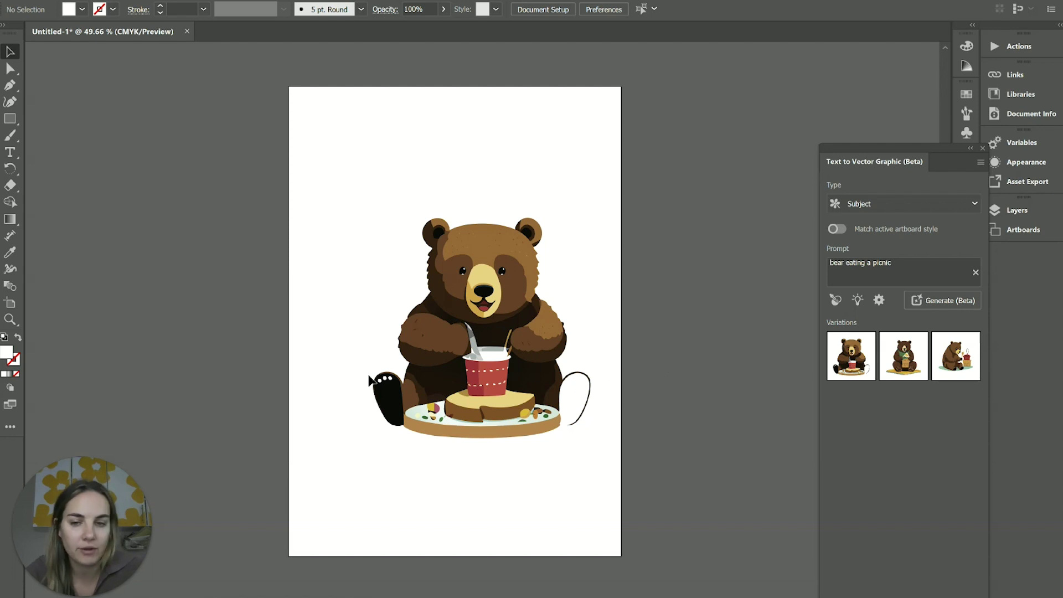
pyautogui.click(568, 400)
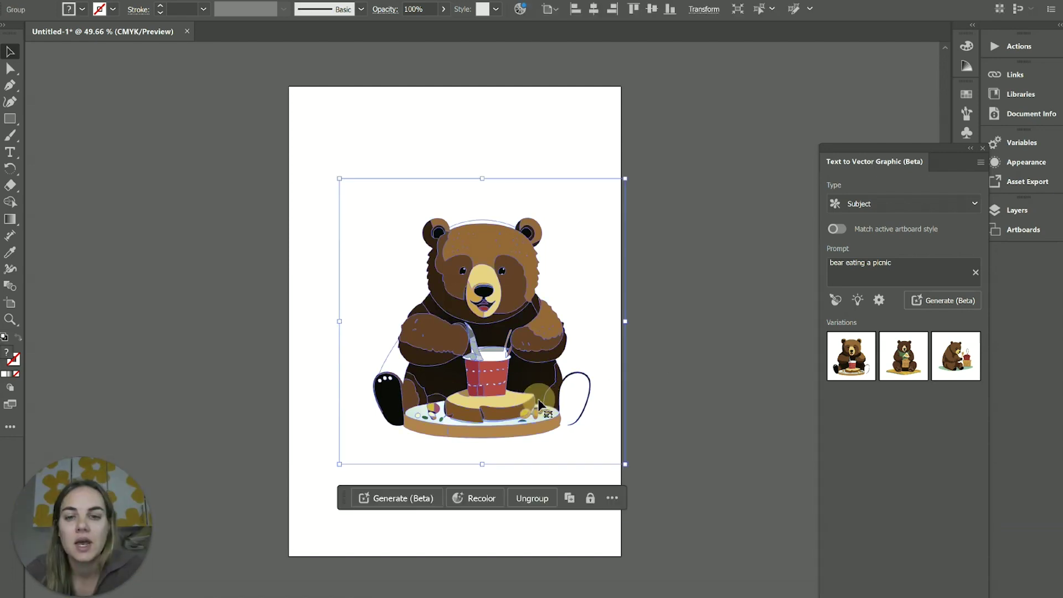
pyautogui.click(919, 374)
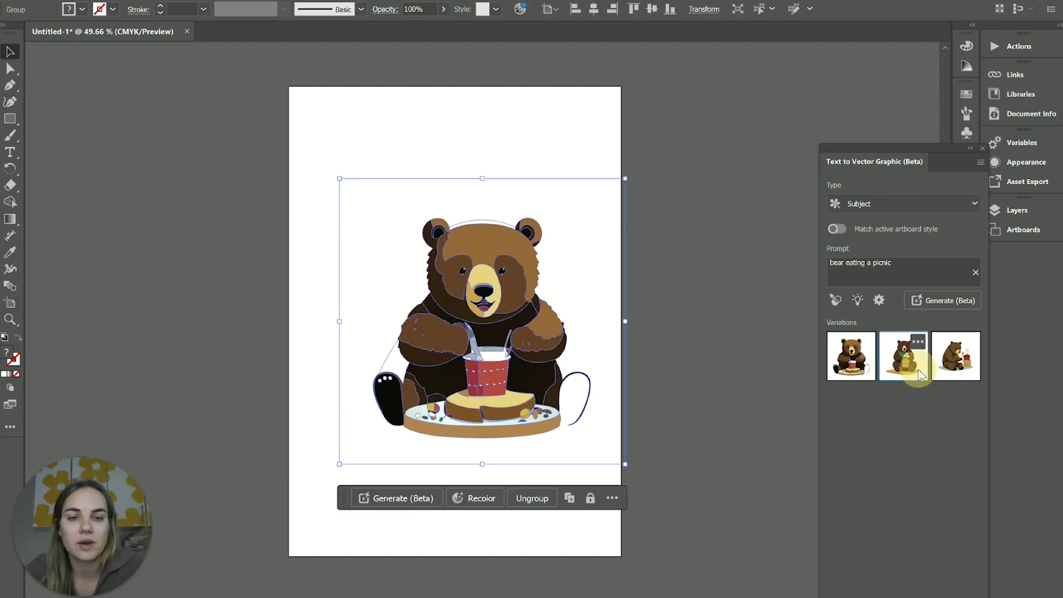
pyautogui.click(711, 321)
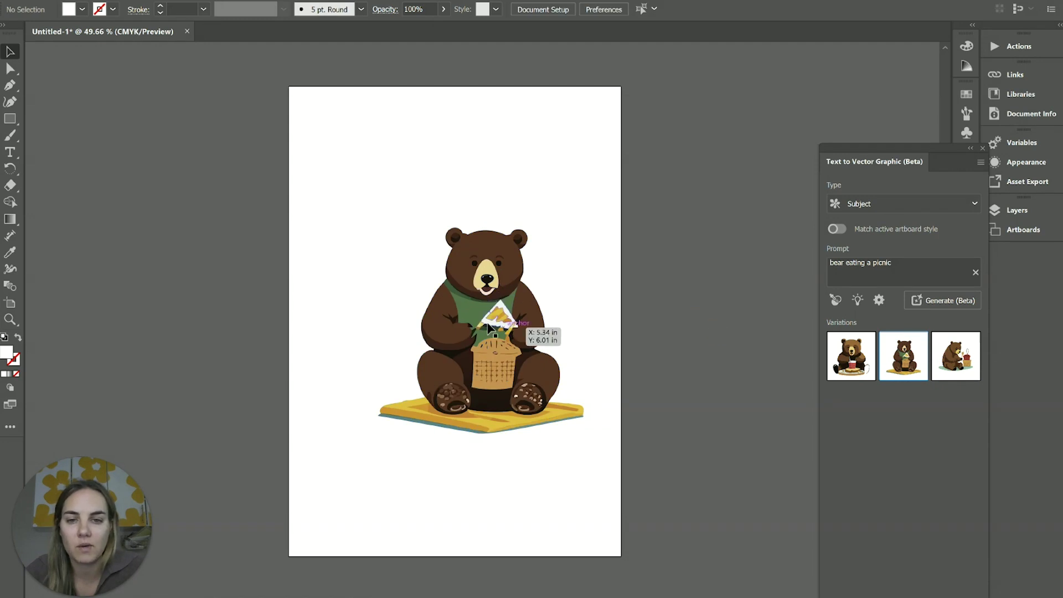
pyautogui.click(530, 383)
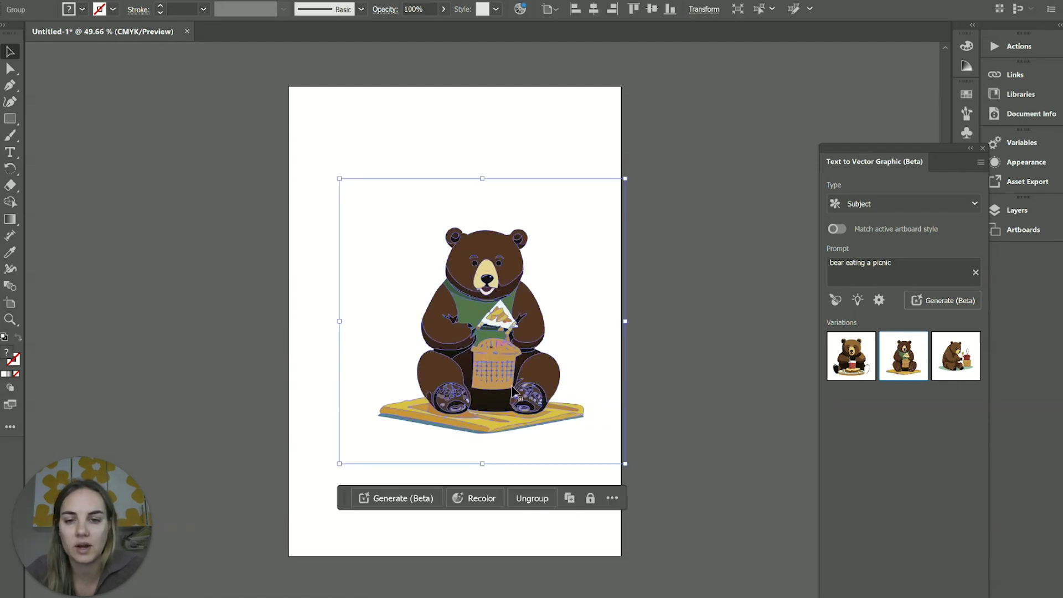
pyautogui.click(956, 356)
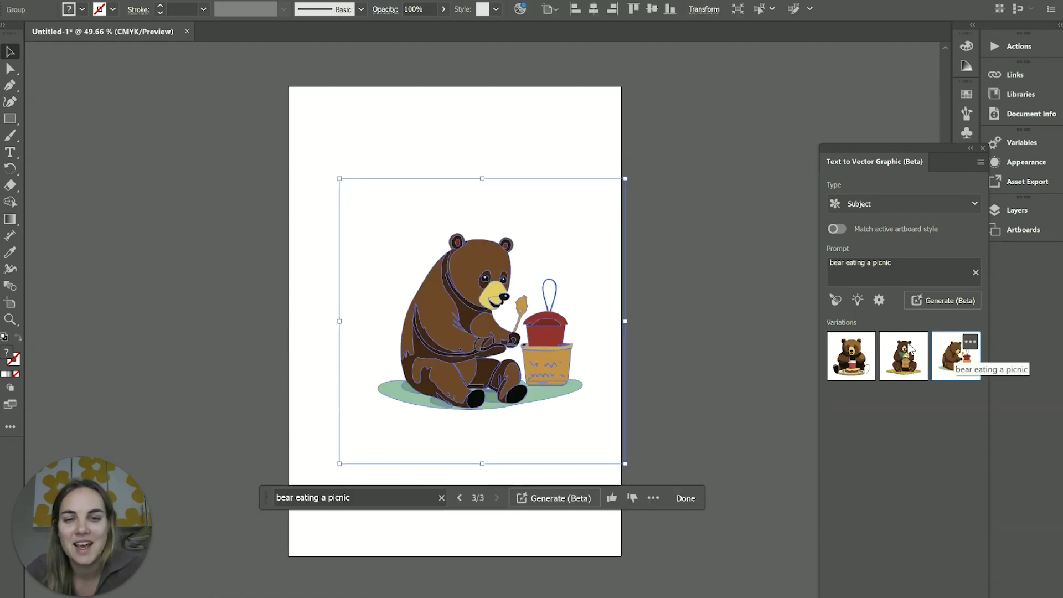
pyautogui.click(769, 350)
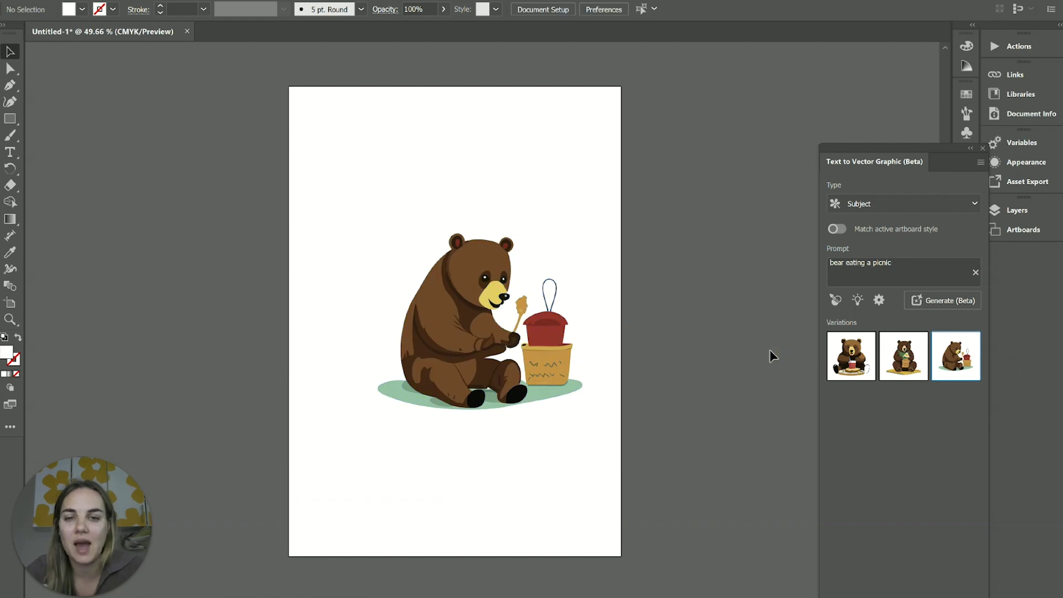
pyautogui.click(468, 299)
pyautogui.click(851, 356)
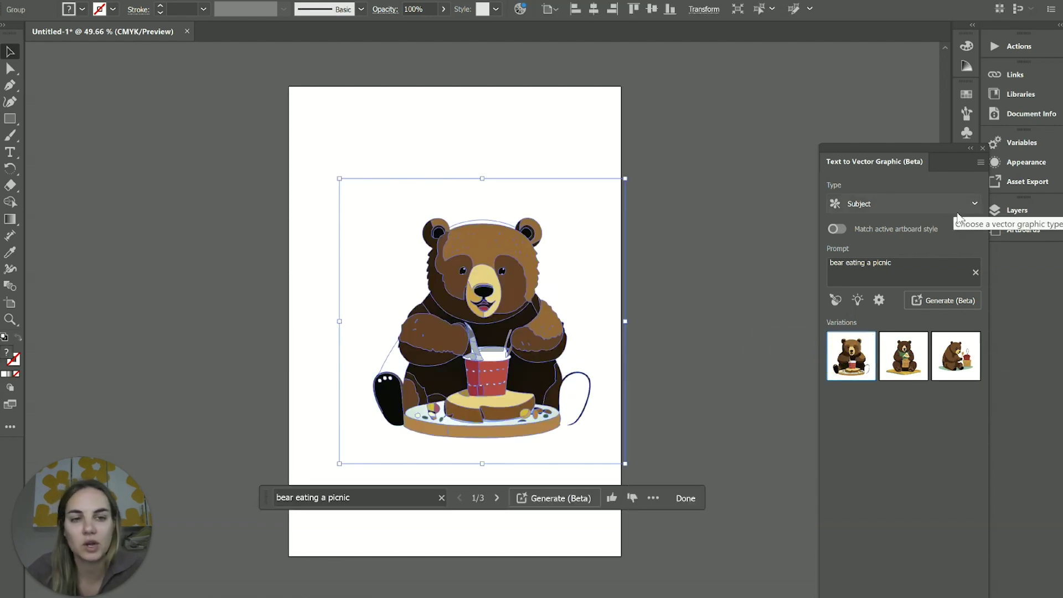
pyautogui.click(929, 272)
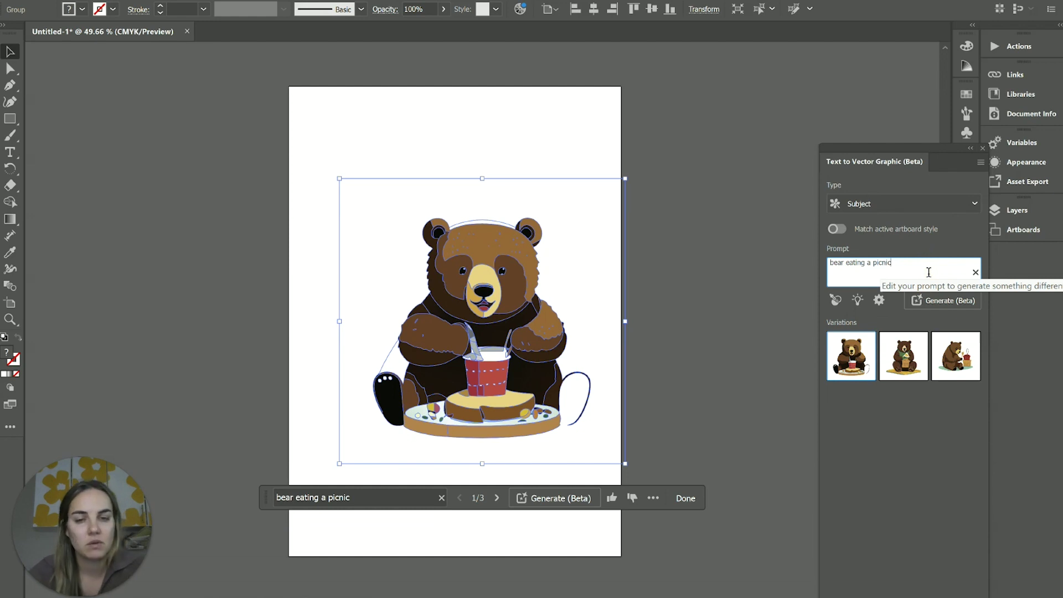
# Extend the prompt with 'on a red and white picnic blanket' and compare the top-middle and top-right variations
pyautogui.write('on a red and white picnic blanket')
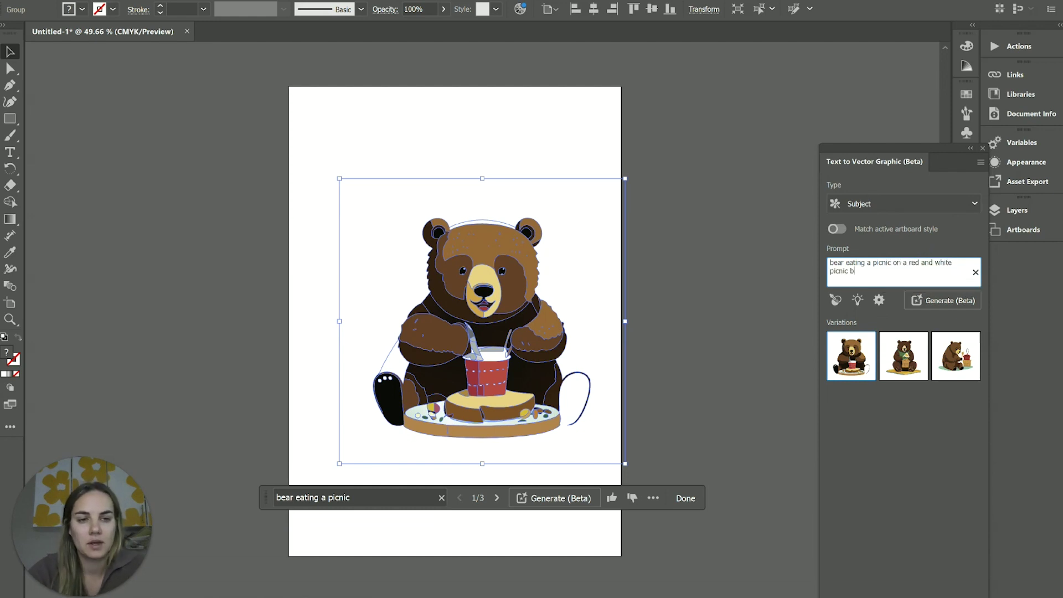
pyautogui.press('Return')
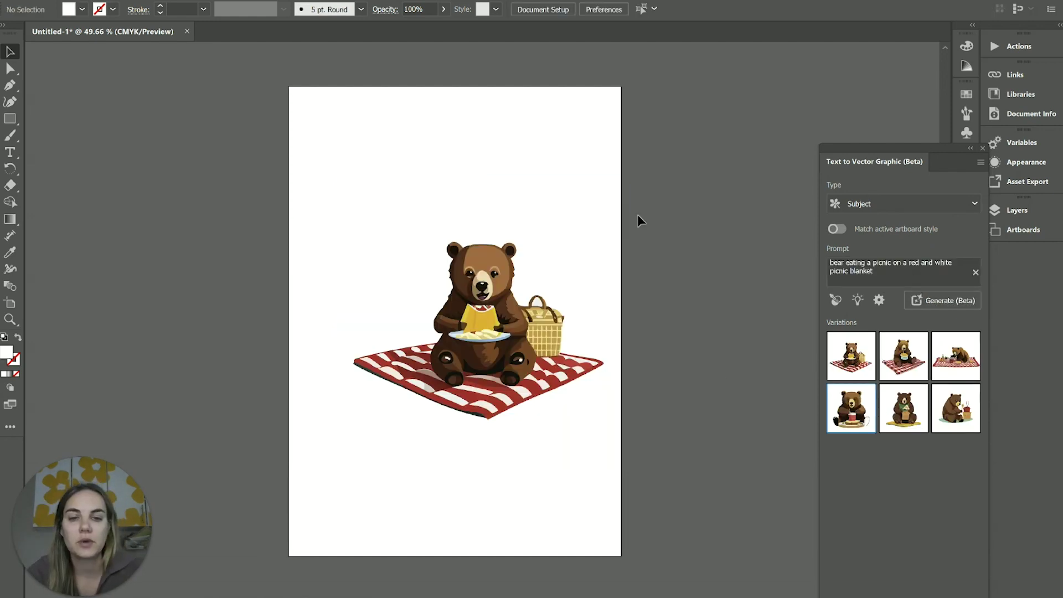
pyautogui.click(903, 356)
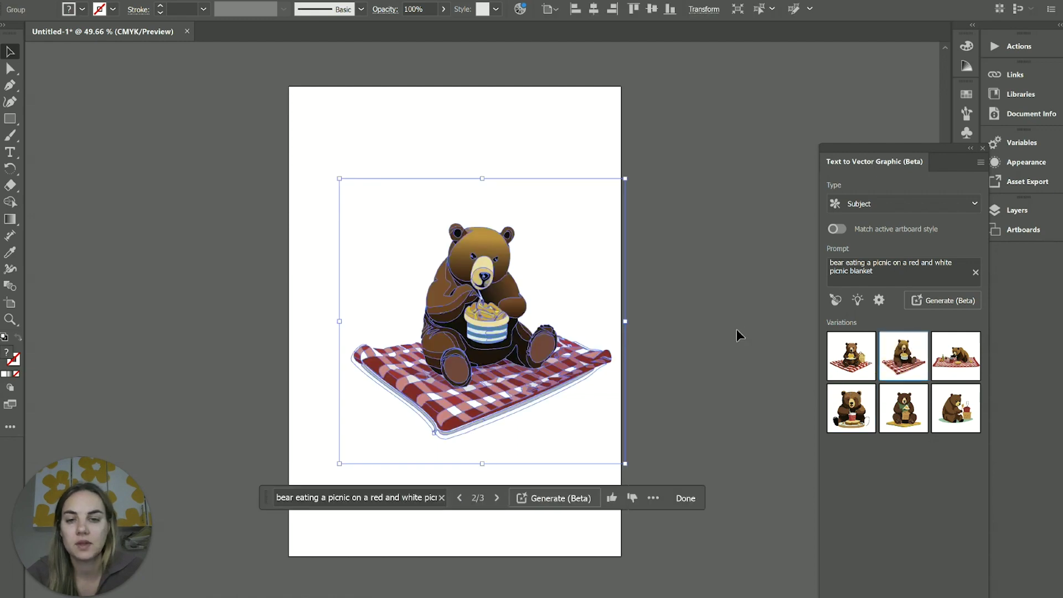
pyautogui.click(737, 331)
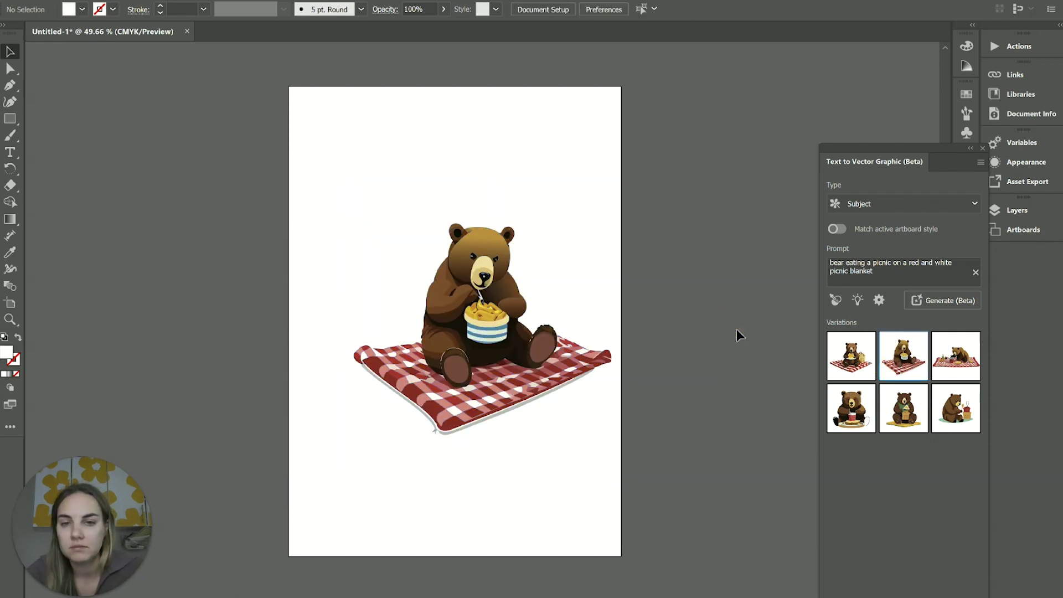
pyautogui.click(903, 356)
pyautogui.click(949, 370)
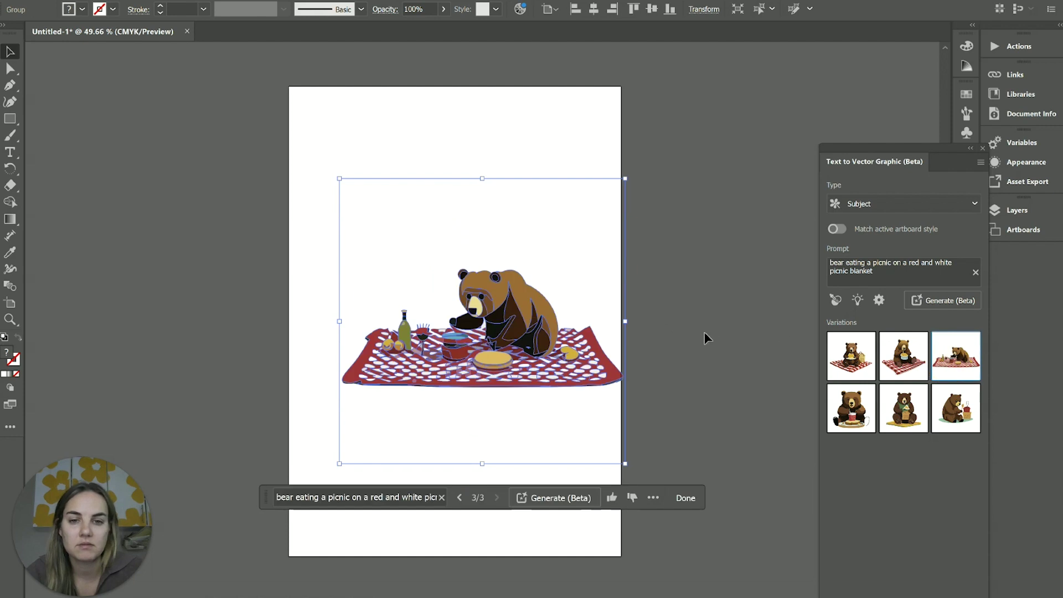
pyautogui.click(703, 332)
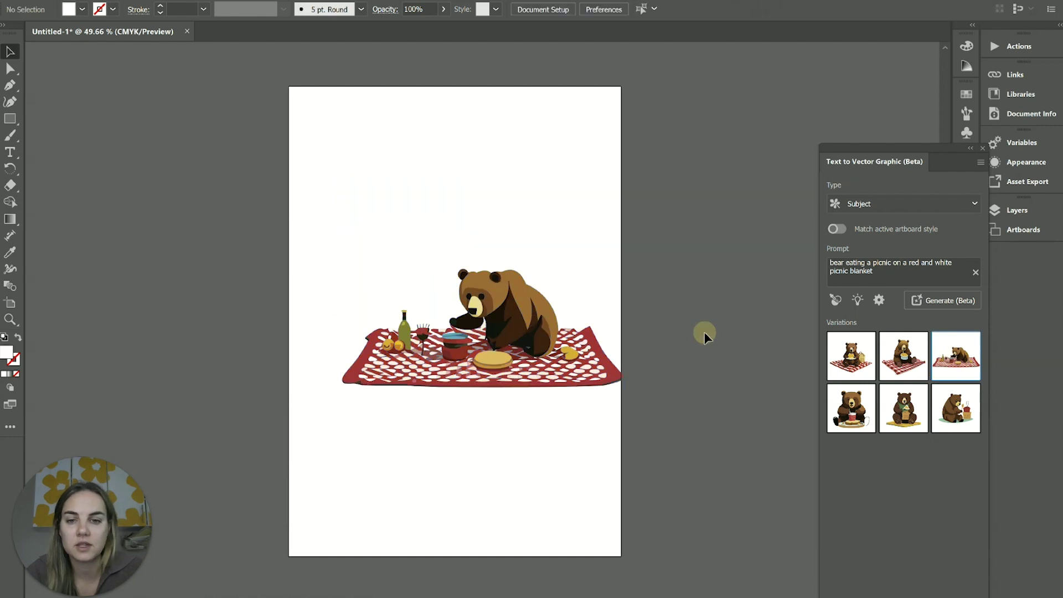
pyautogui.click(535, 364)
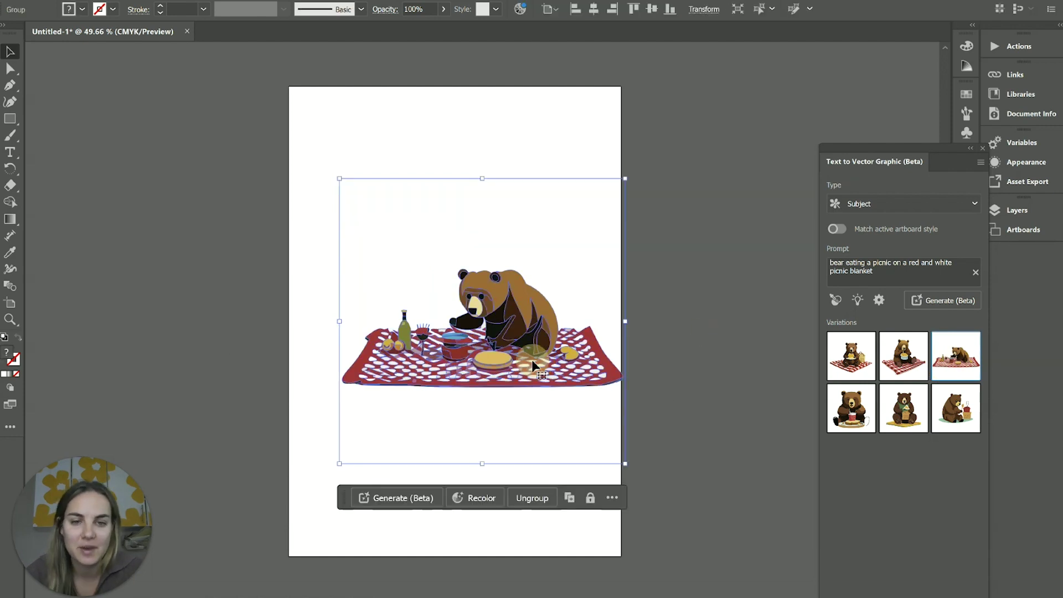
pyautogui.click(747, 300)
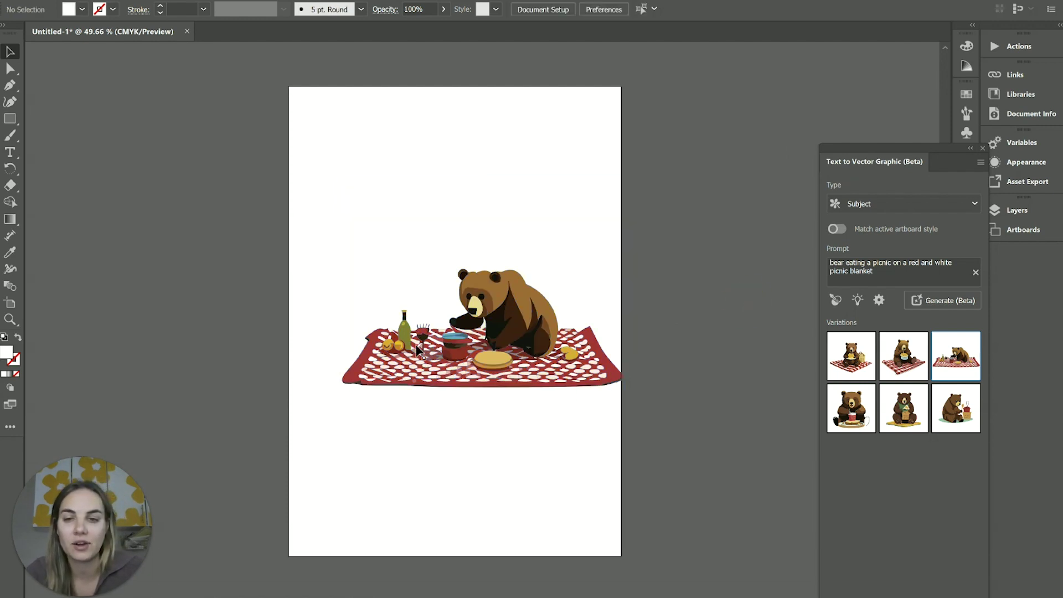
pyautogui.click(540, 372)
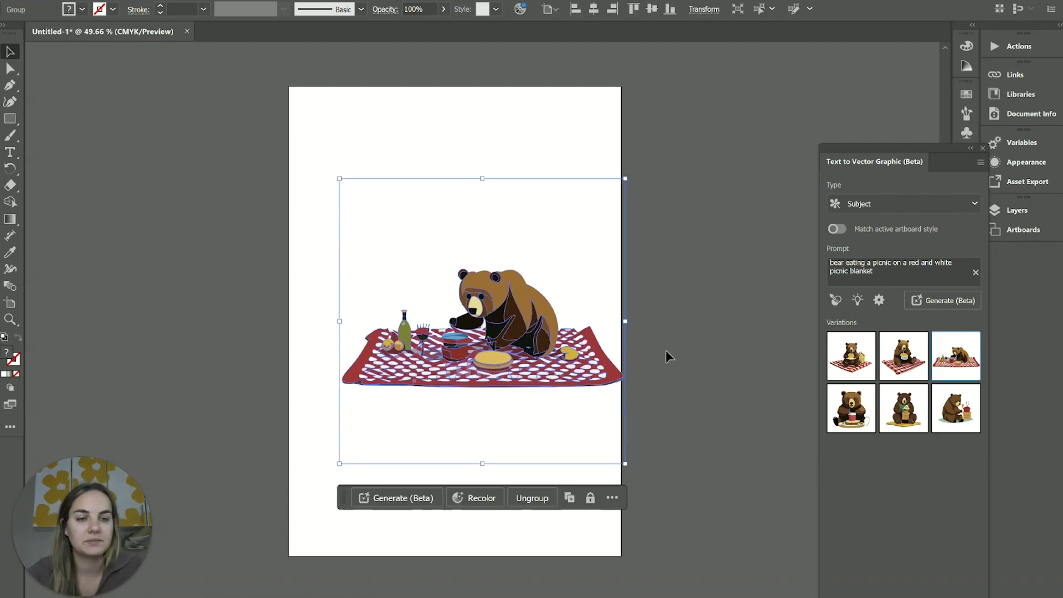
# Delete the bear picnic, set the type to Scene, and draw a rectangle covering nearly the whole artboard
pyautogui.press('Delete')
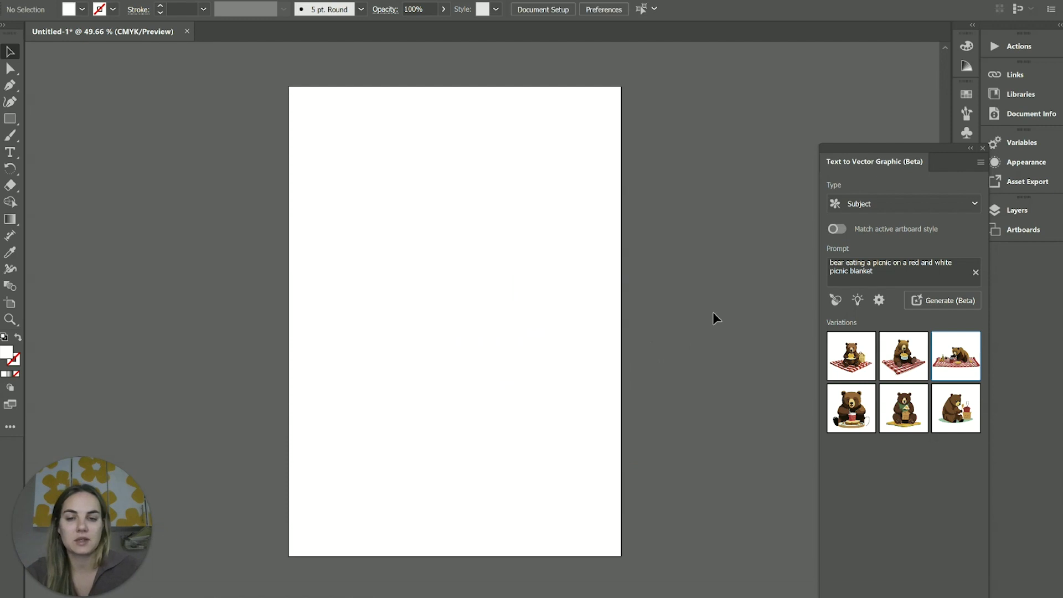
pyautogui.click(909, 203)
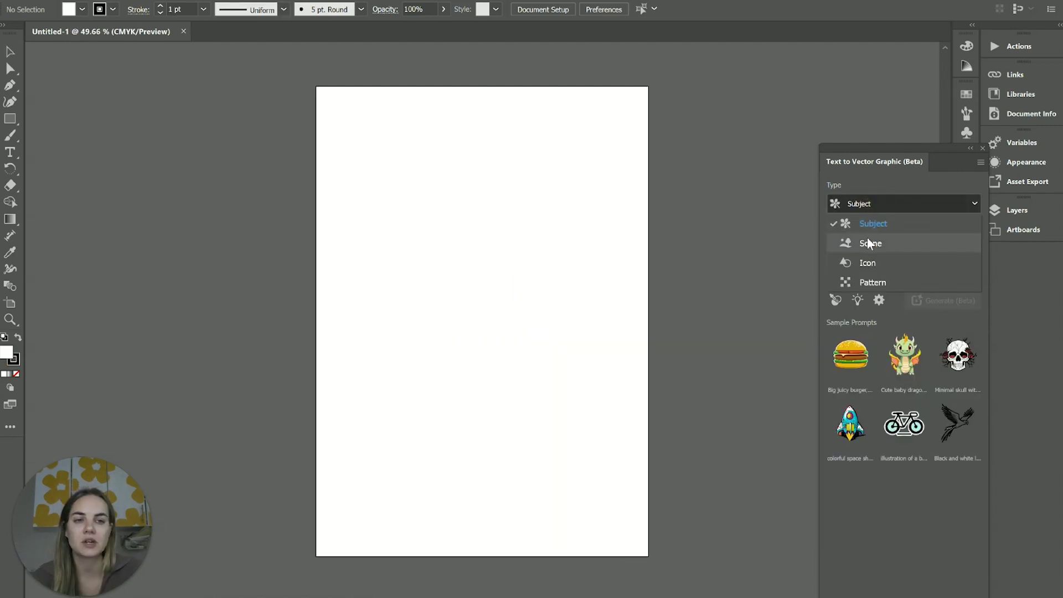
pyautogui.click(868, 239)
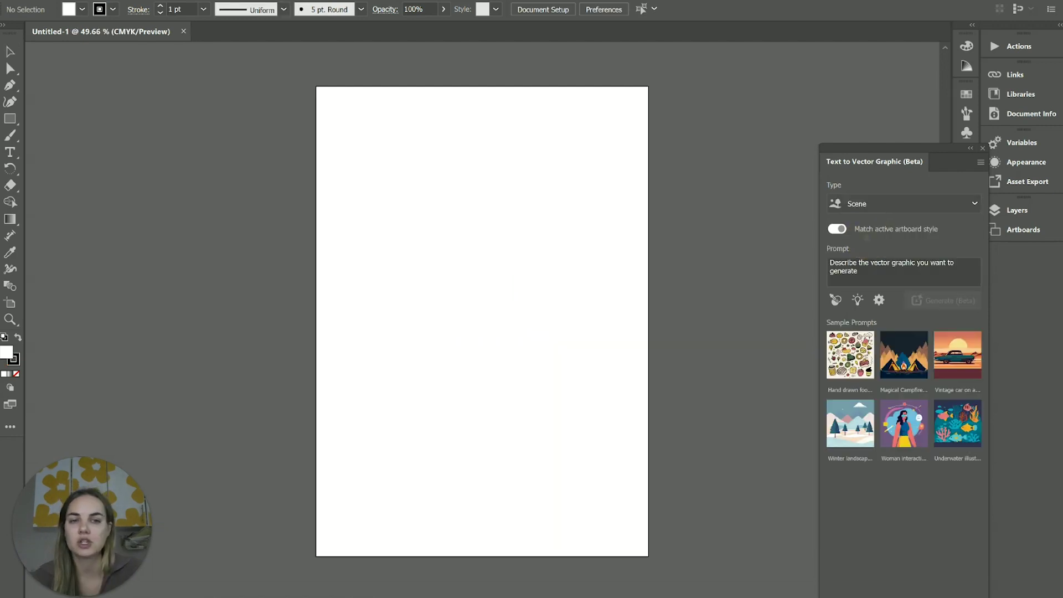
pyautogui.click(10, 118)
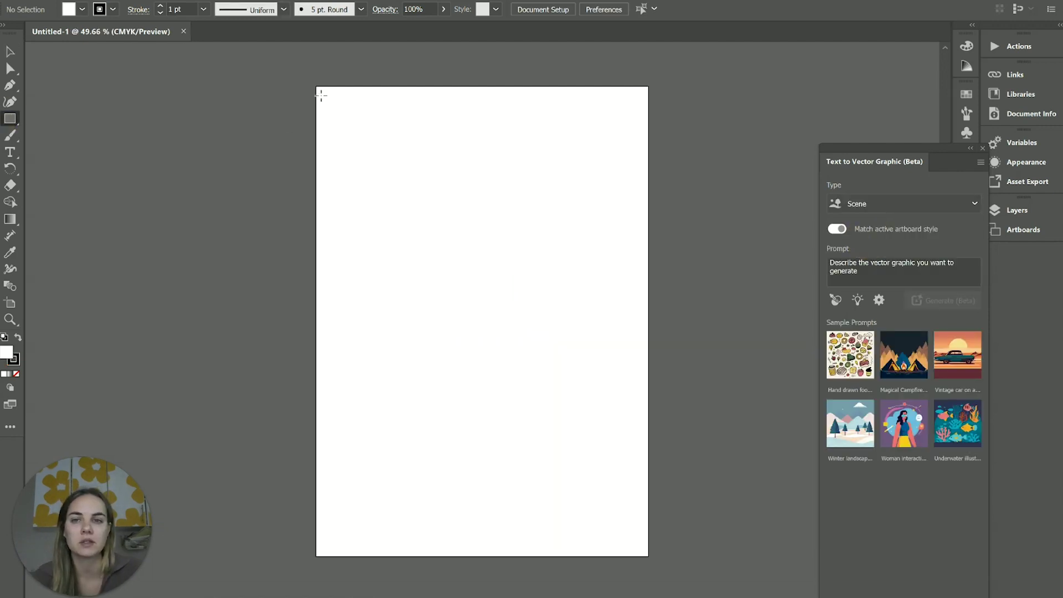
pyautogui.moveTo(326, 95); pyautogui.dragTo(641, 549)
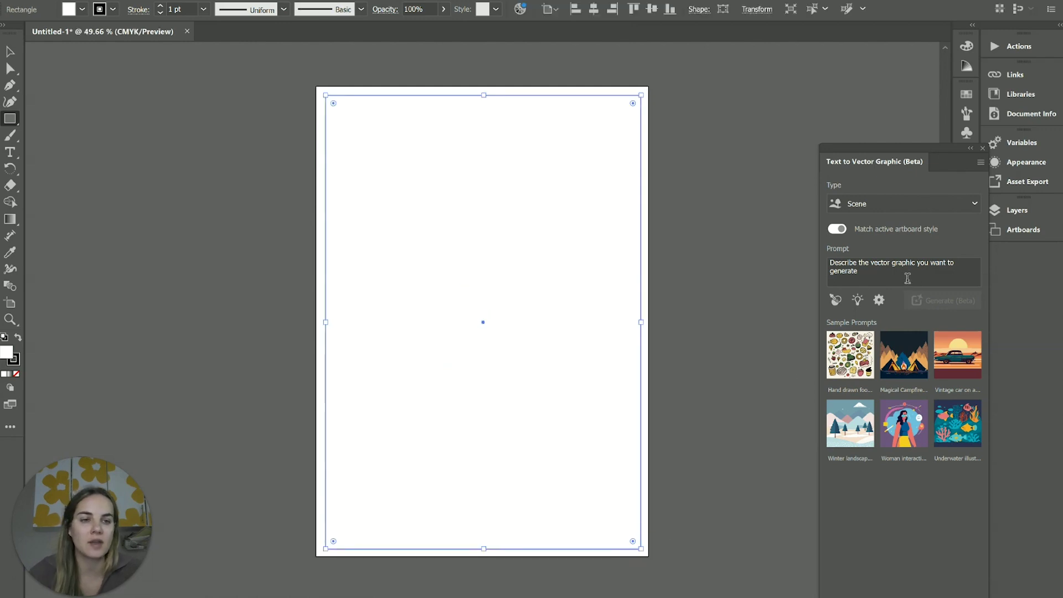
# Generate scenes from the prompt 'camping on a beach with a fire burning'
pyautogui.click(904, 277)
pyautogui.write('camping on')
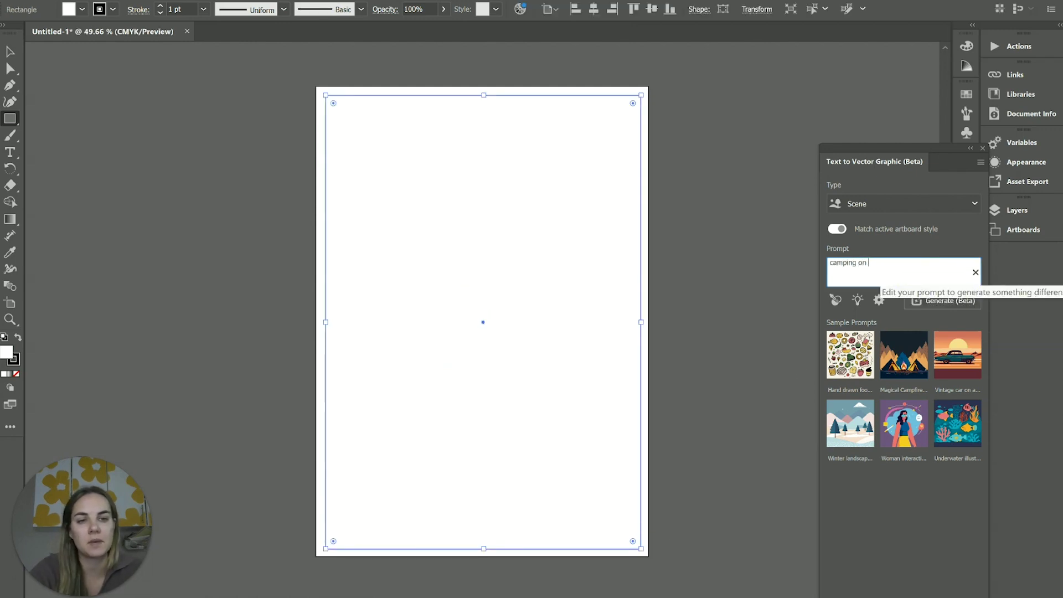
pyautogui.write(' a beach with a fire')
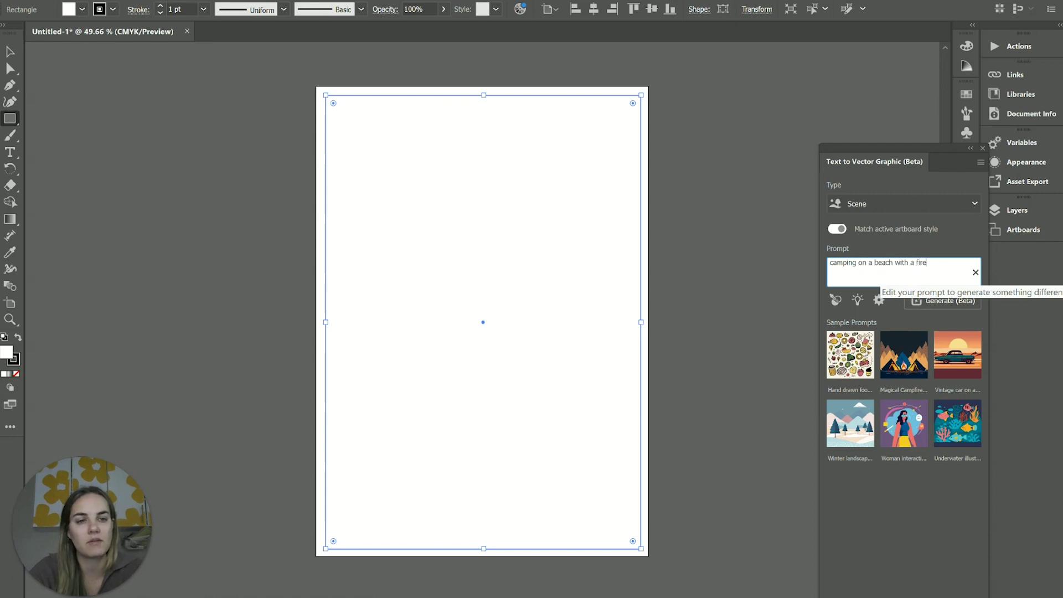
pyautogui.write(' burning')
pyautogui.press('Return')
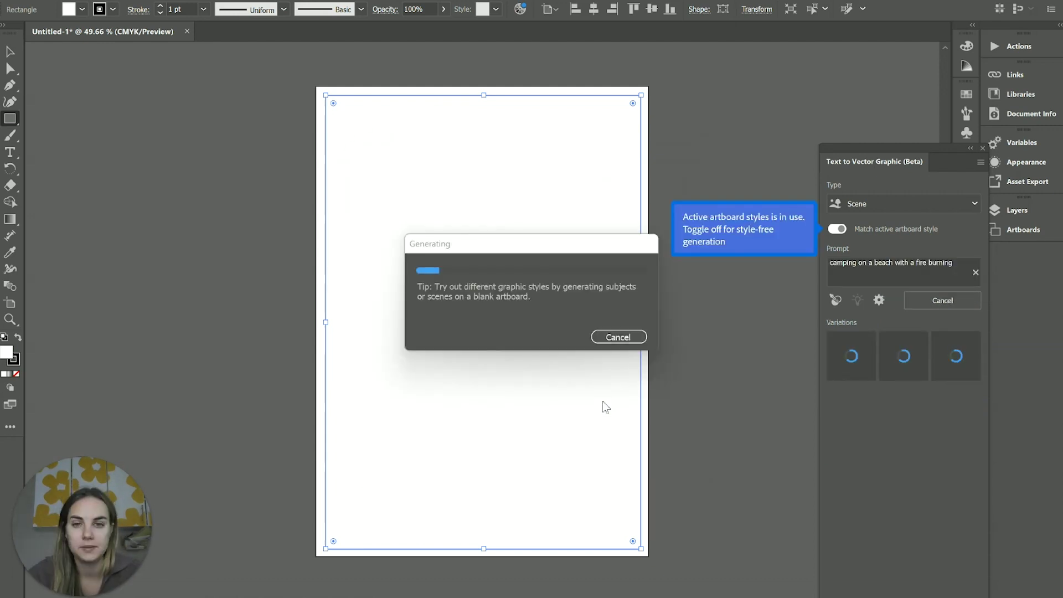
pyautogui.press('v')
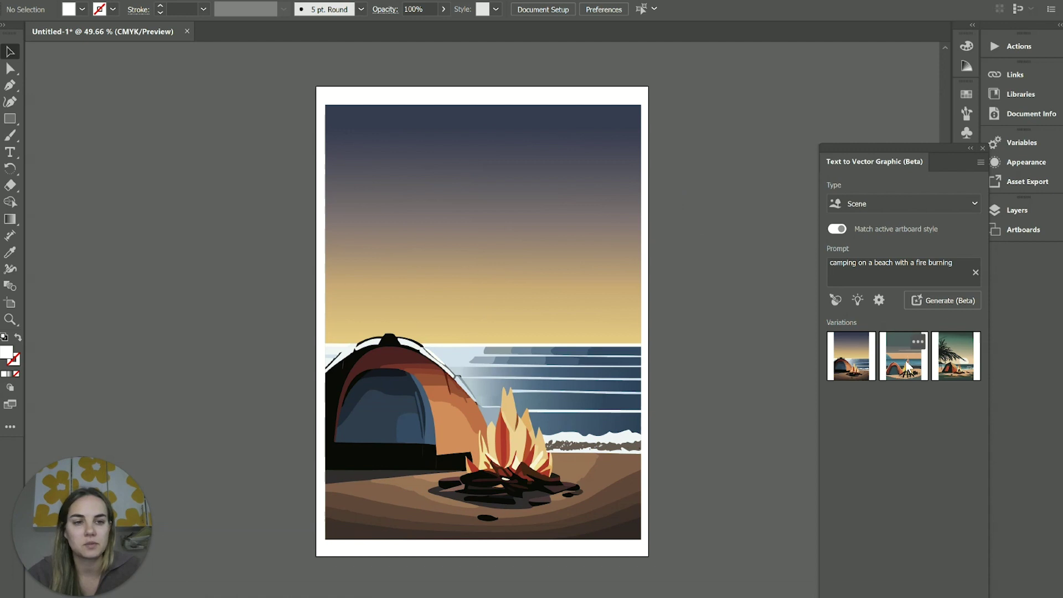
# Compare the second and third palm-tree beach scene variations, then delete the scene
pyautogui.click(502, 339)
pyautogui.click(903, 355)
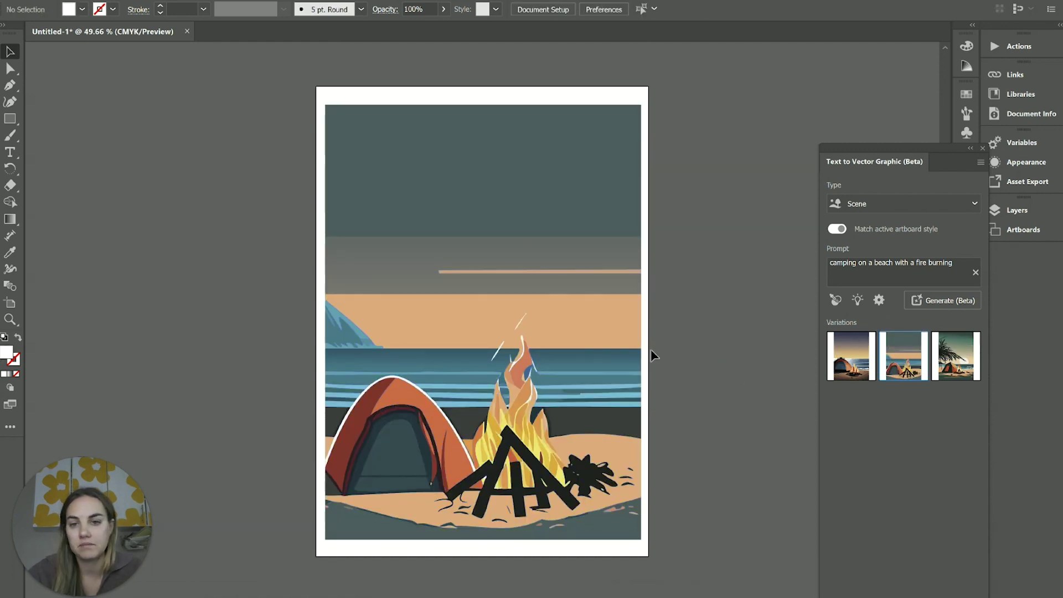
pyautogui.click(527, 340)
pyautogui.click(955, 355)
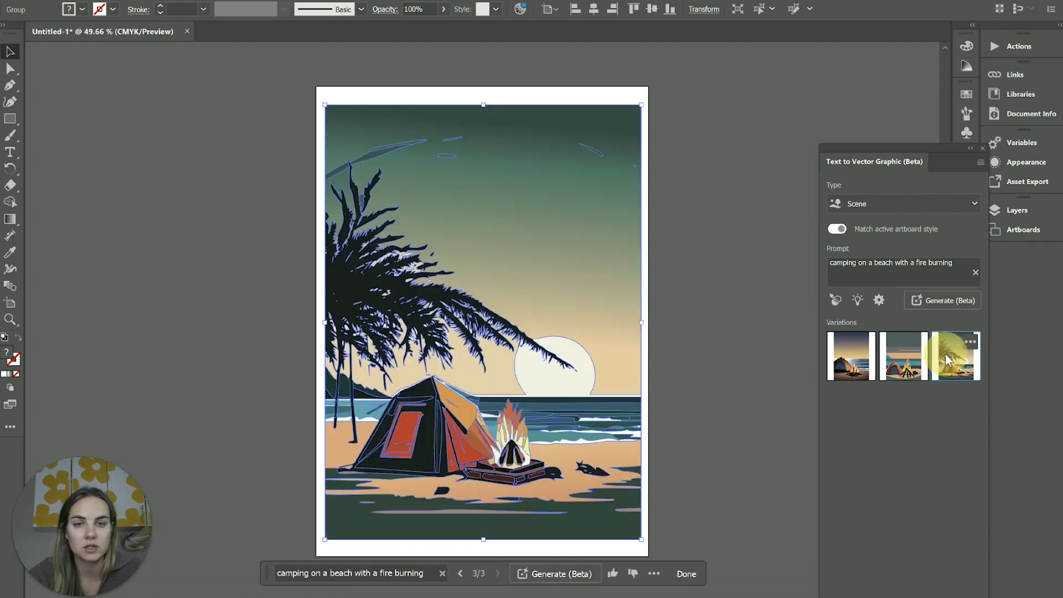
pyautogui.click(688, 320)
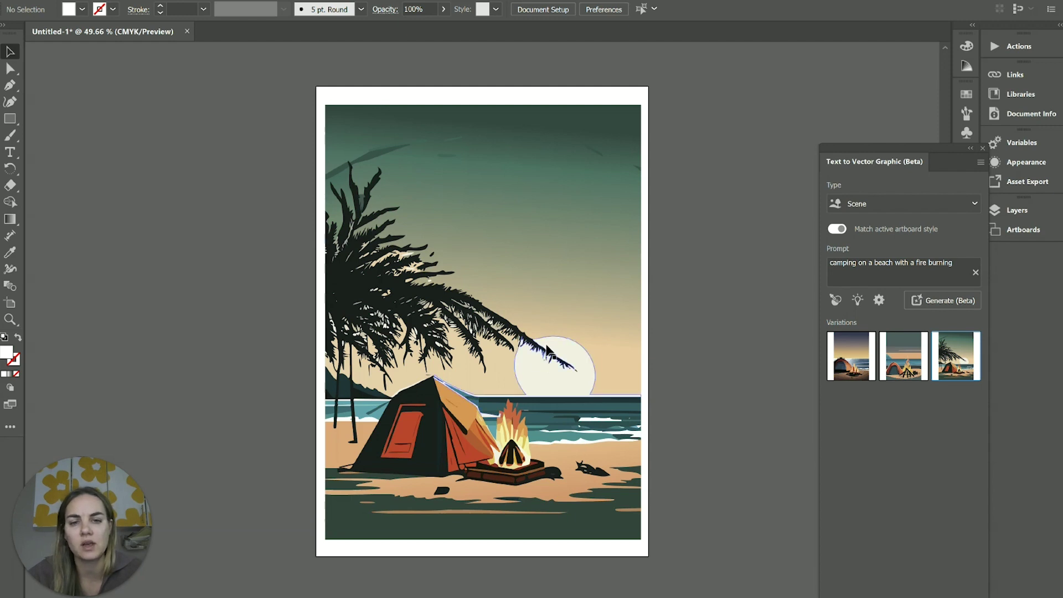
pyautogui.click(547, 347)
pyautogui.click(701, 309)
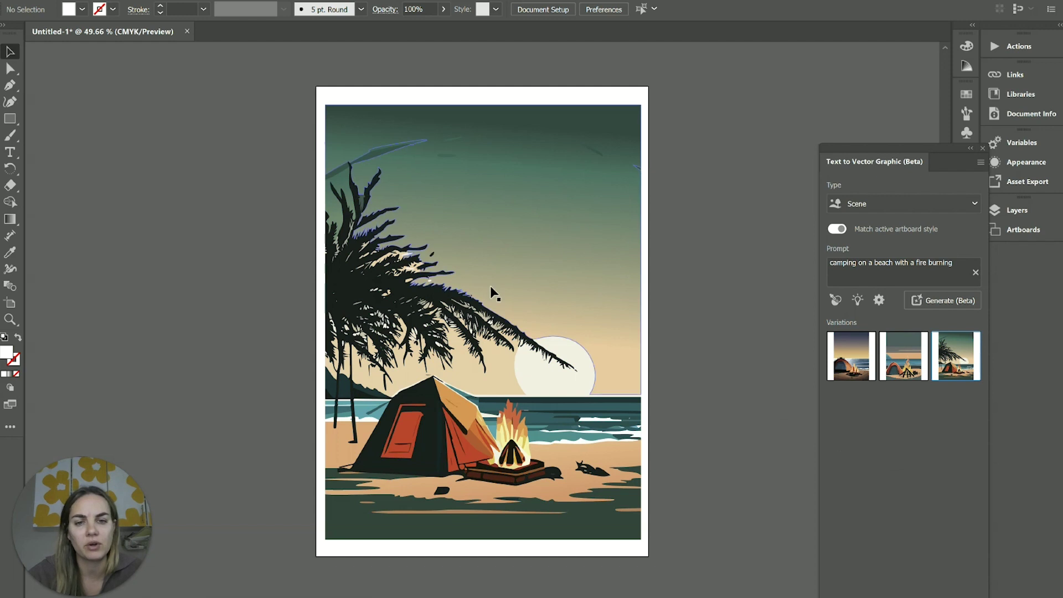
pyautogui.click(693, 339)
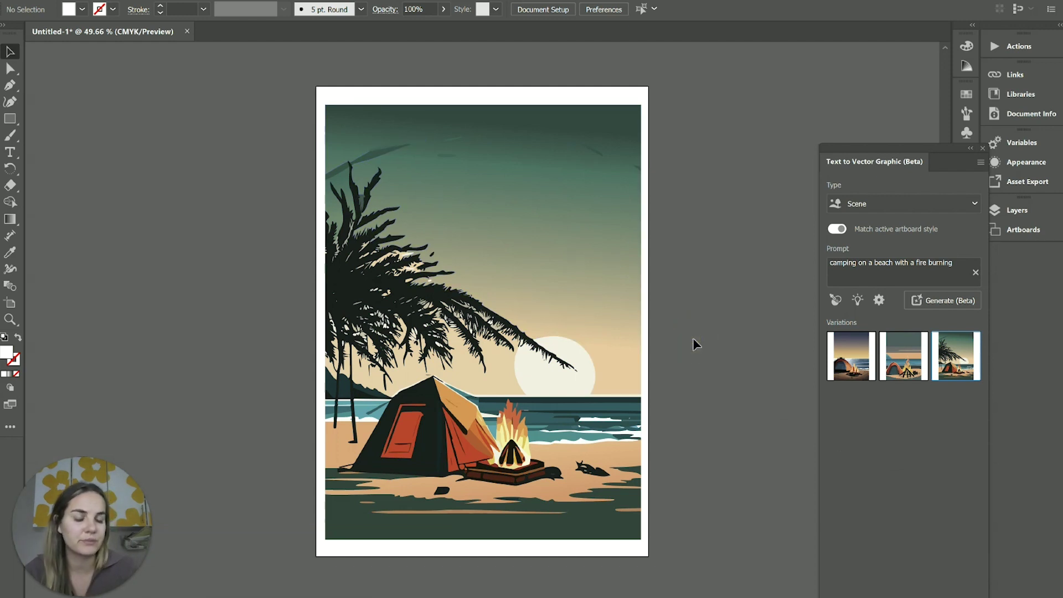
pyautogui.click(441, 183)
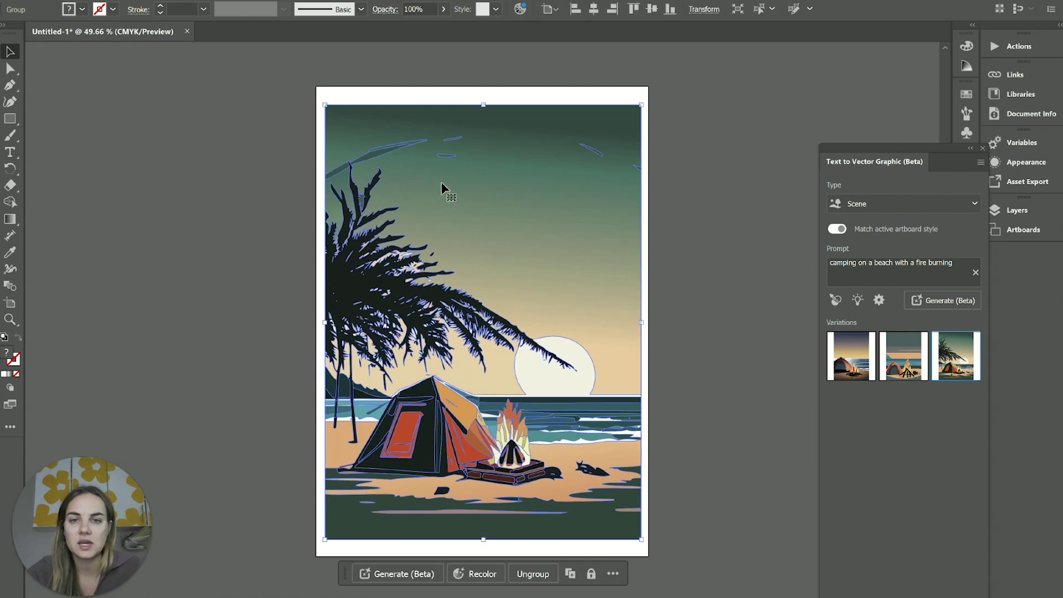
pyautogui.press('Delete')
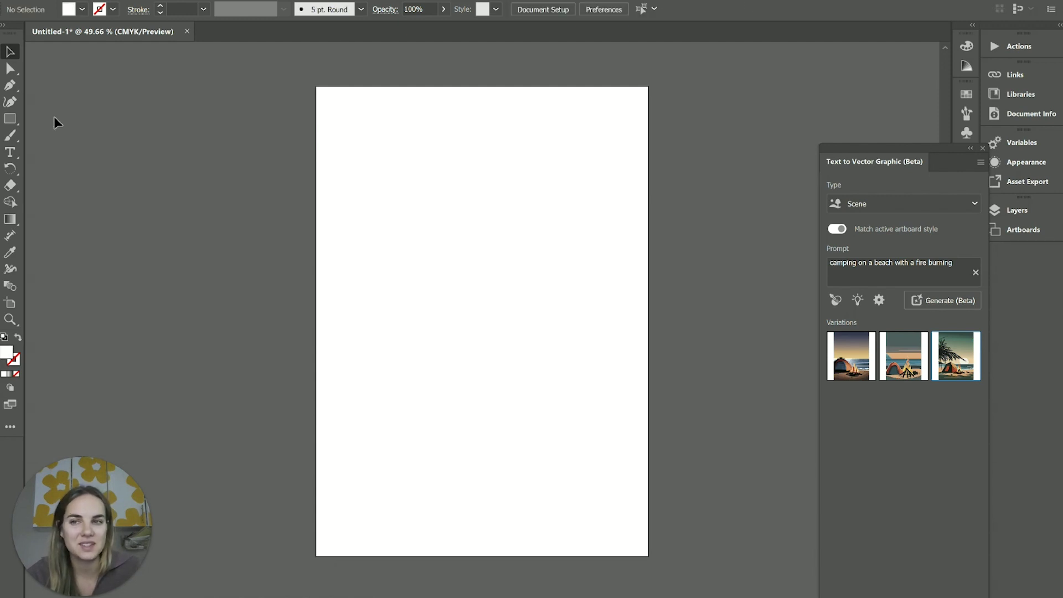
# Draw a small rectangle at the artboard's top-left corner
pyautogui.click(14, 114)
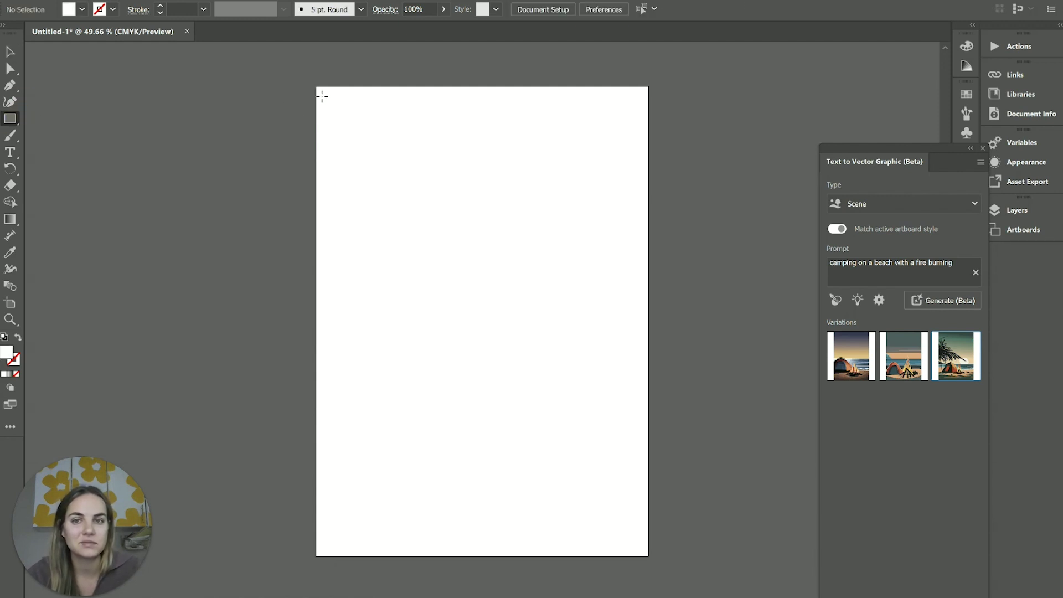
pyautogui.moveTo(322, 95)
pyautogui.mouseDown()
pyautogui.moveTo(586, 546)
pyautogui.moveTo(629, 531)
pyautogui.moveTo(410, 321)
pyautogui.moveTo(320, 102)
pyautogui.mouseUp()
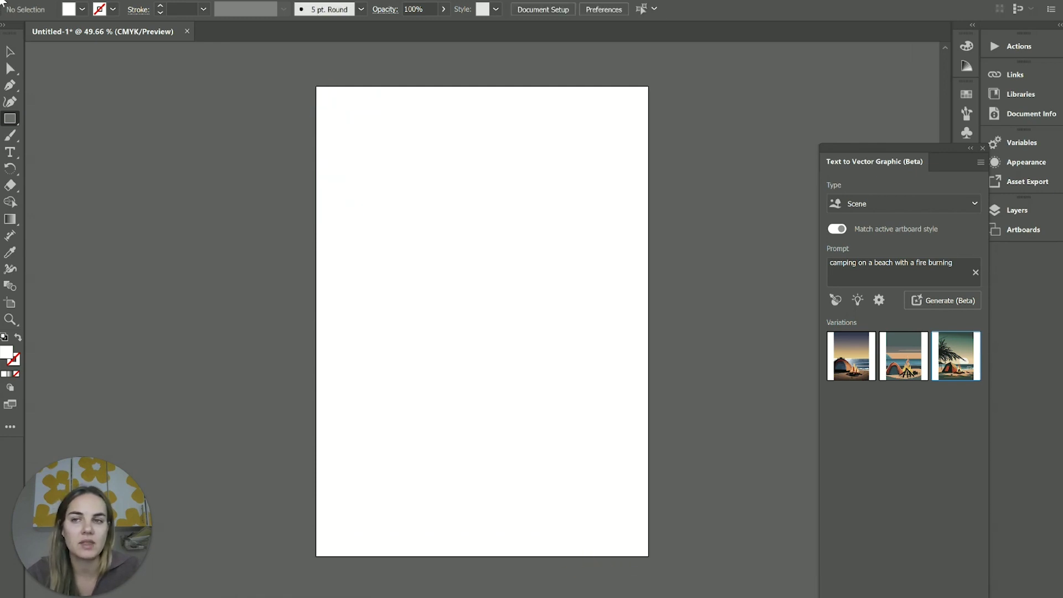
pyautogui.click(9, 53)
# Set the generation type to Icon and generate from the prompt 'flamingo'
pyautogui.click(889, 203)
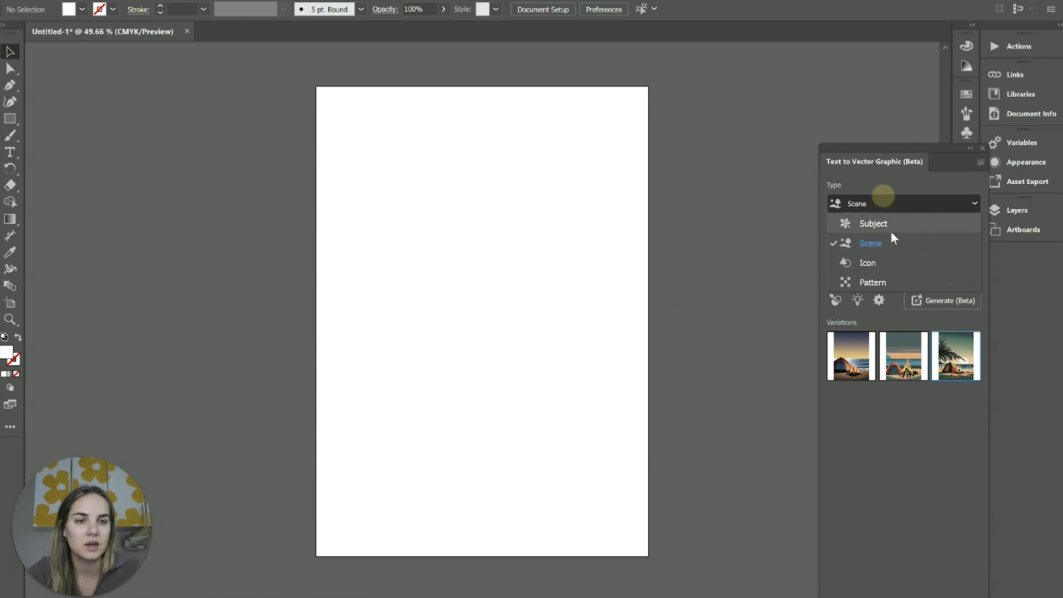
pyautogui.click(895, 262)
pyautogui.tripleClick(892, 271)
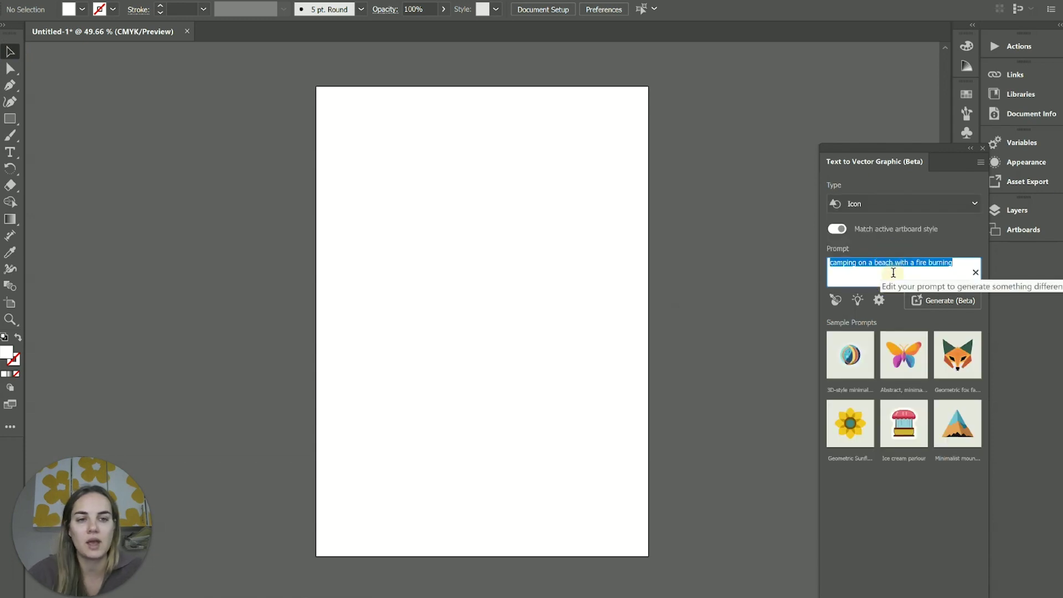
pyautogui.write('flaming')
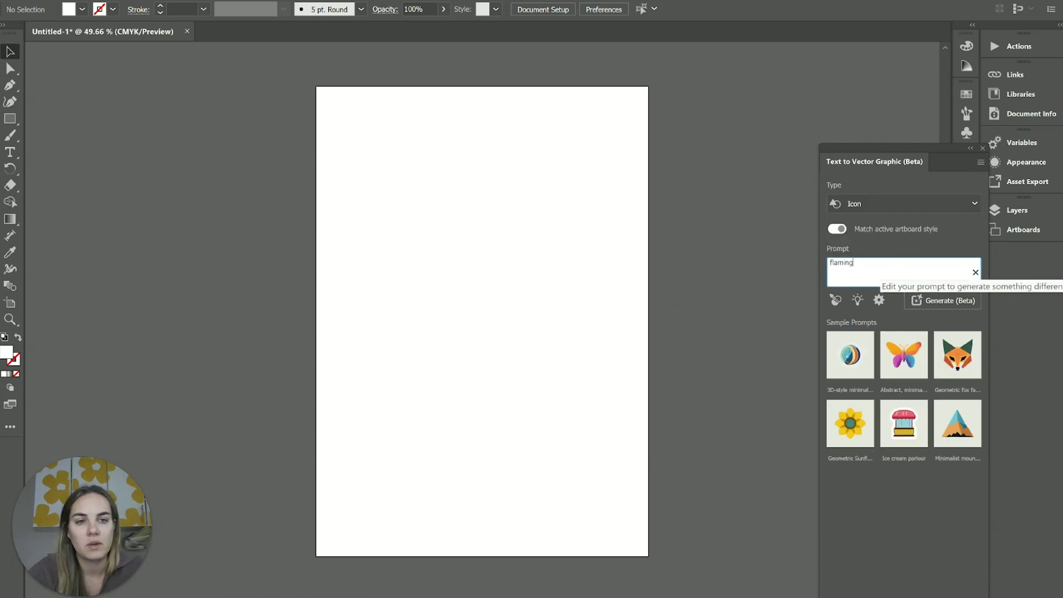
pyautogui.write('o')
pyautogui.press('Return')
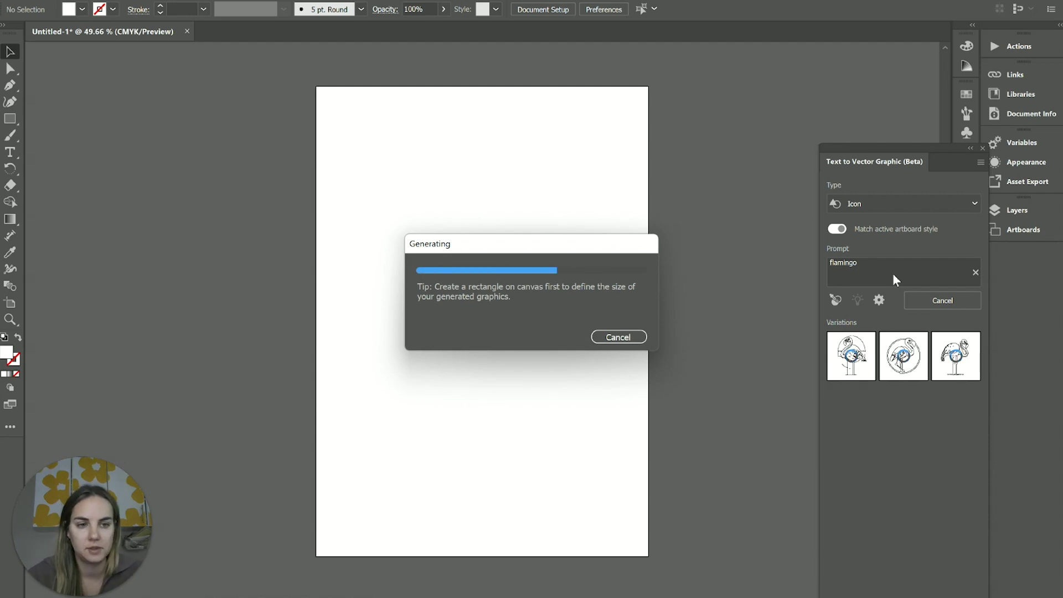
# Try the circled flamingo, keep the plain standing flamingo variation, and move it to the upper left
pyautogui.click(510, 290)
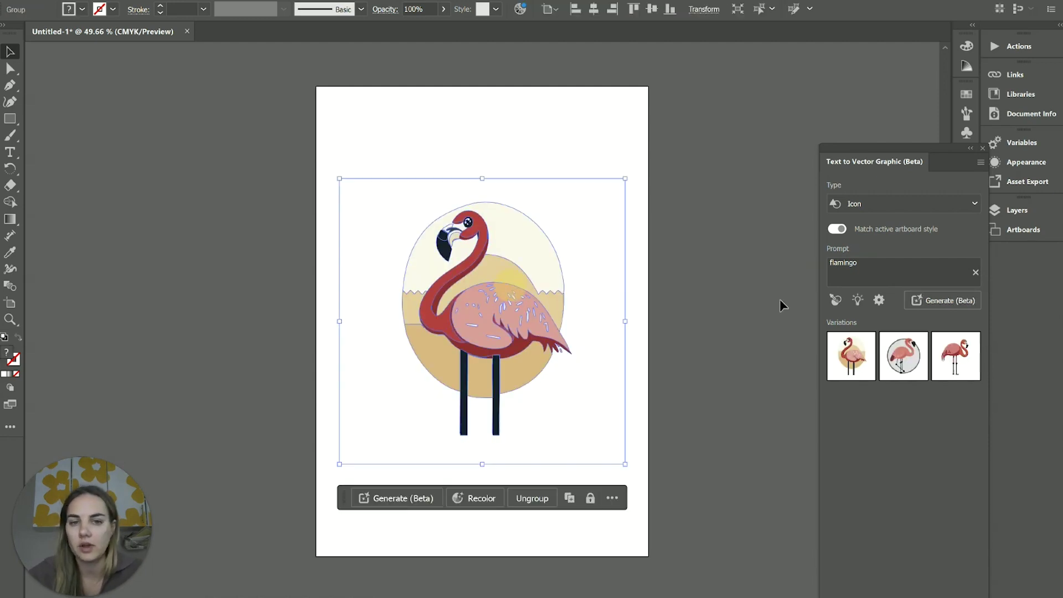
pyautogui.click(903, 351)
pyautogui.click(742, 306)
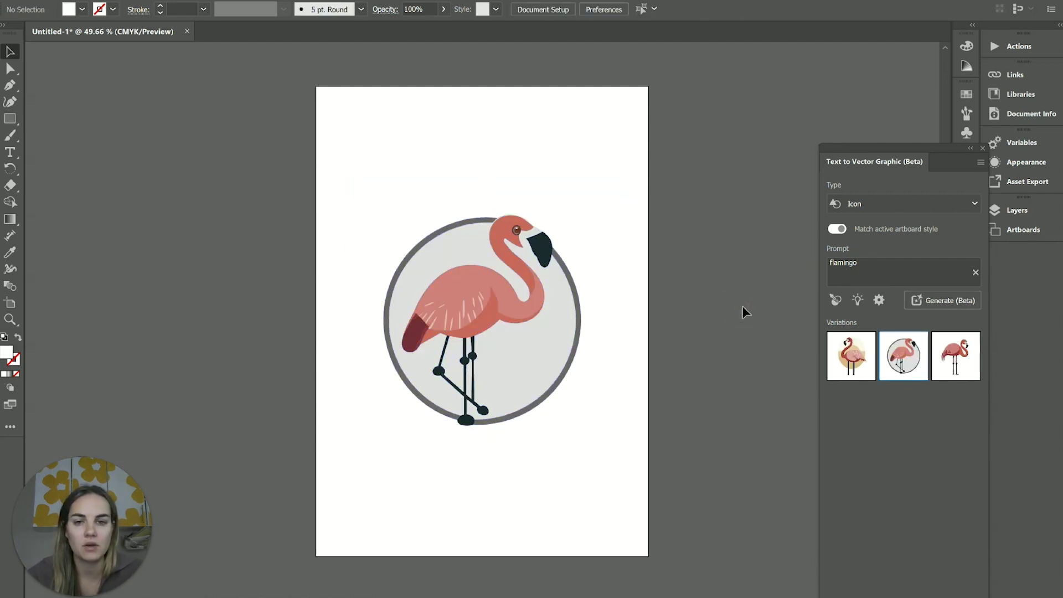
pyautogui.click(520, 354)
pyautogui.moveTo(924, 369)
pyautogui.click(952, 355)
pyautogui.click(669, 267)
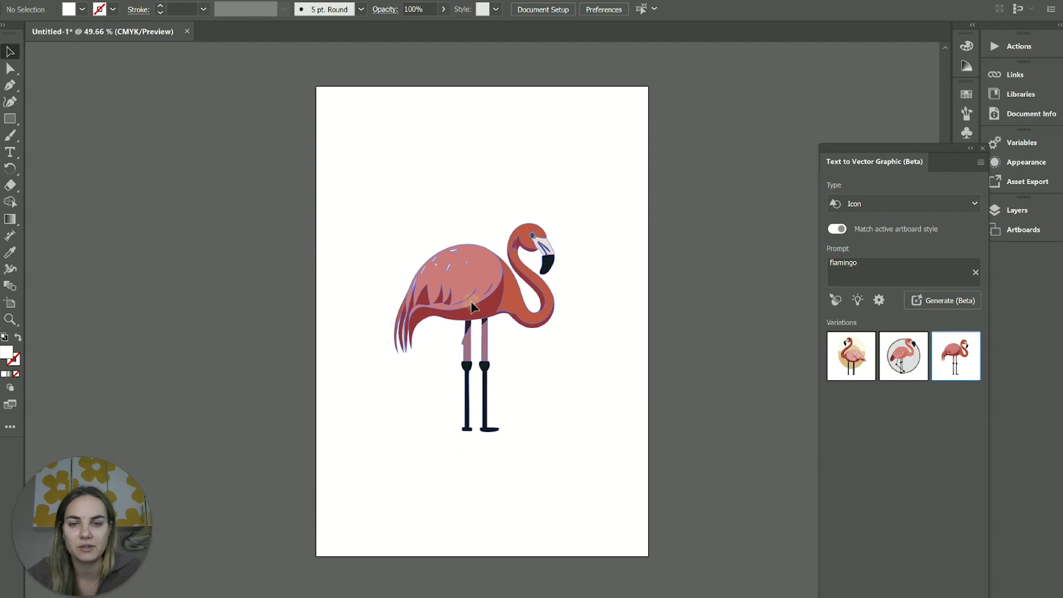
pyautogui.moveTo(471, 300); pyautogui.dragTo(407, 197)
pyautogui.click(603, 297)
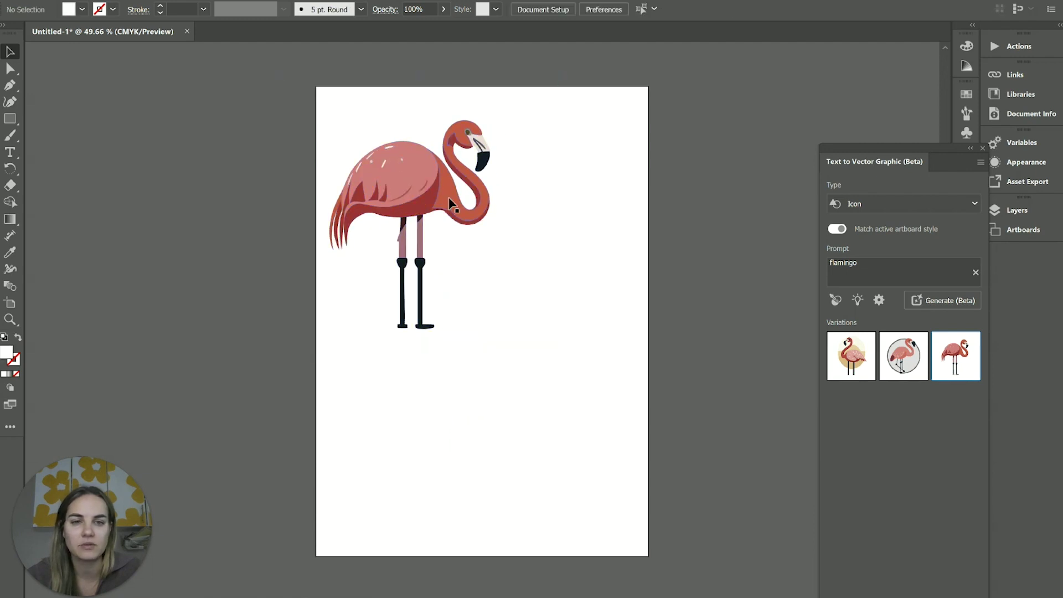
# Use the flamingo as the style reference and generate a 'palm tree' icon
pyautogui.click(836, 301)
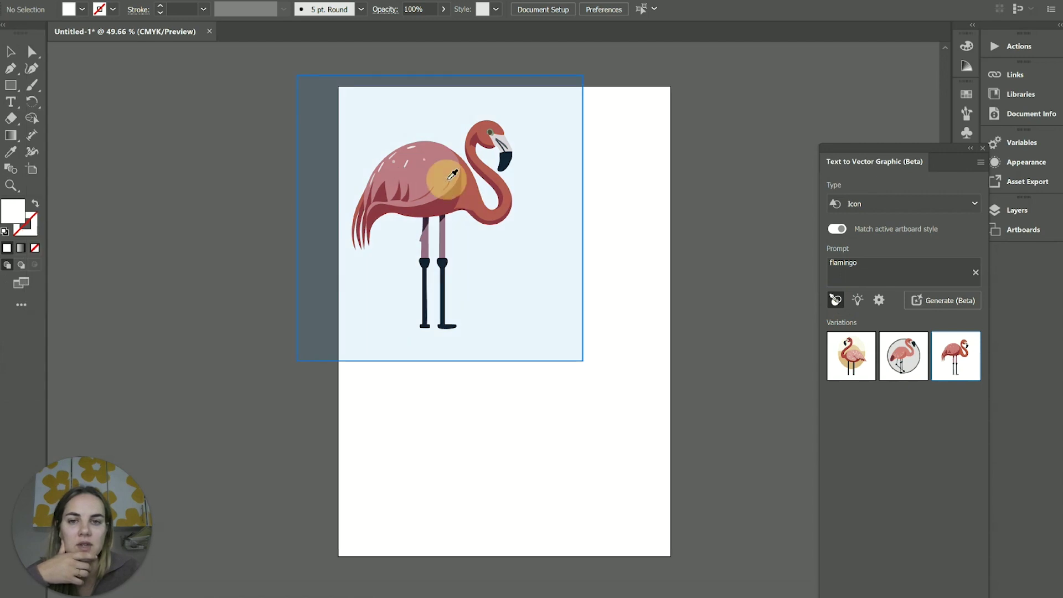
pyautogui.click(446, 180)
pyautogui.doubleClick(879, 265)
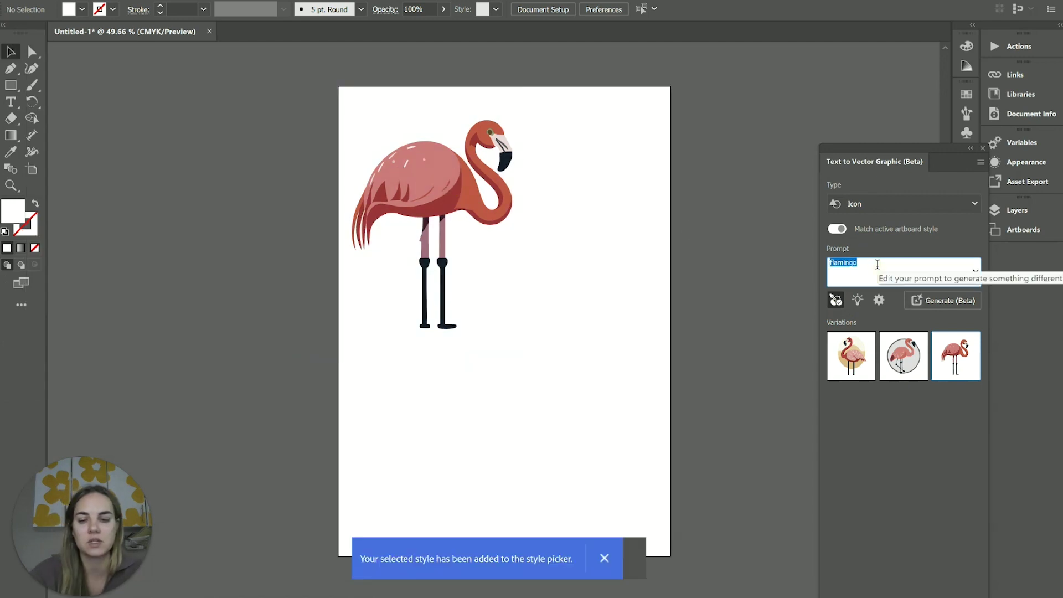
pyautogui.write('palm tree')
pyautogui.press('Return')
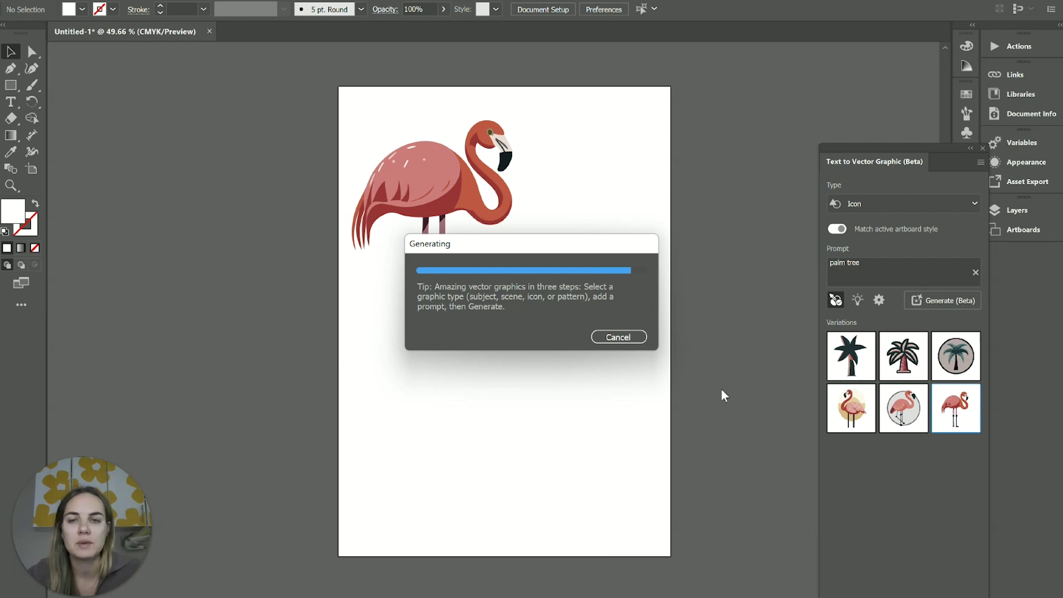
# Move the palm tree toward the lower right and try the outlined pink-leaf palm variation
pyautogui.click(742, 235)
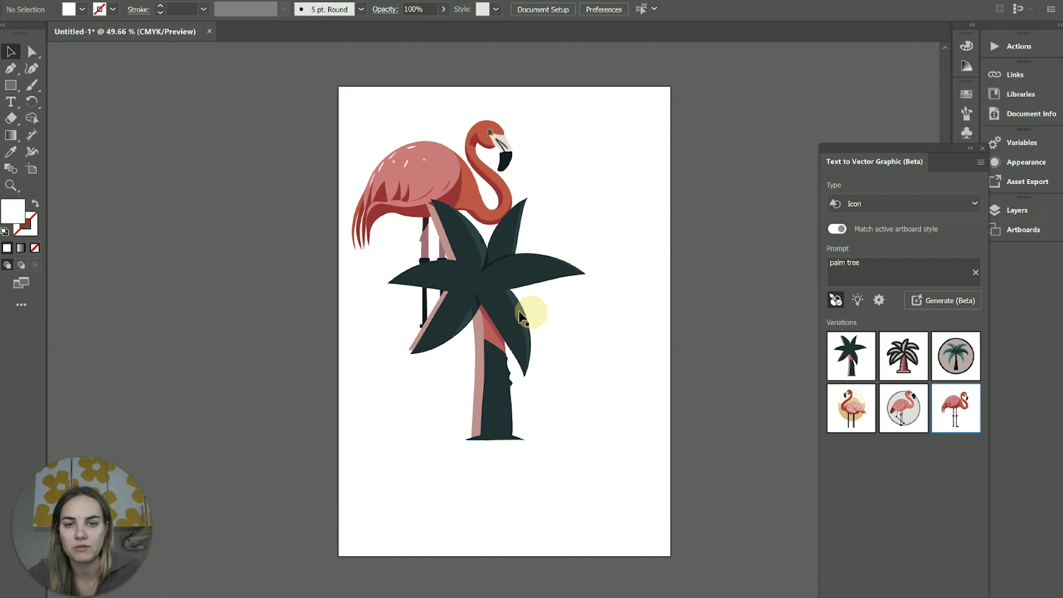
pyautogui.moveTo(526, 308); pyautogui.dragTo(624, 404)
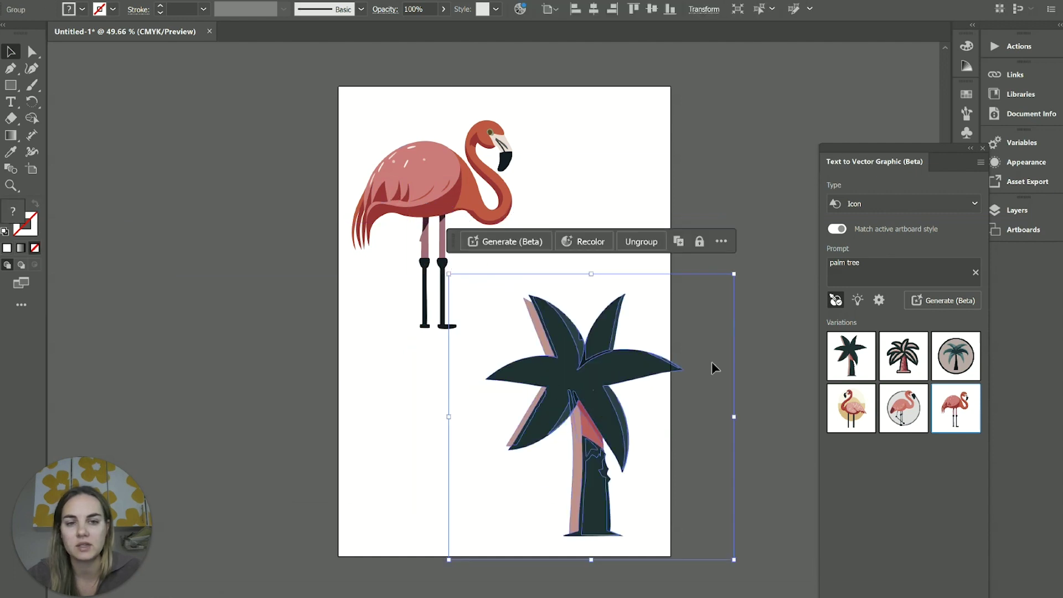
pyautogui.click(891, 370)
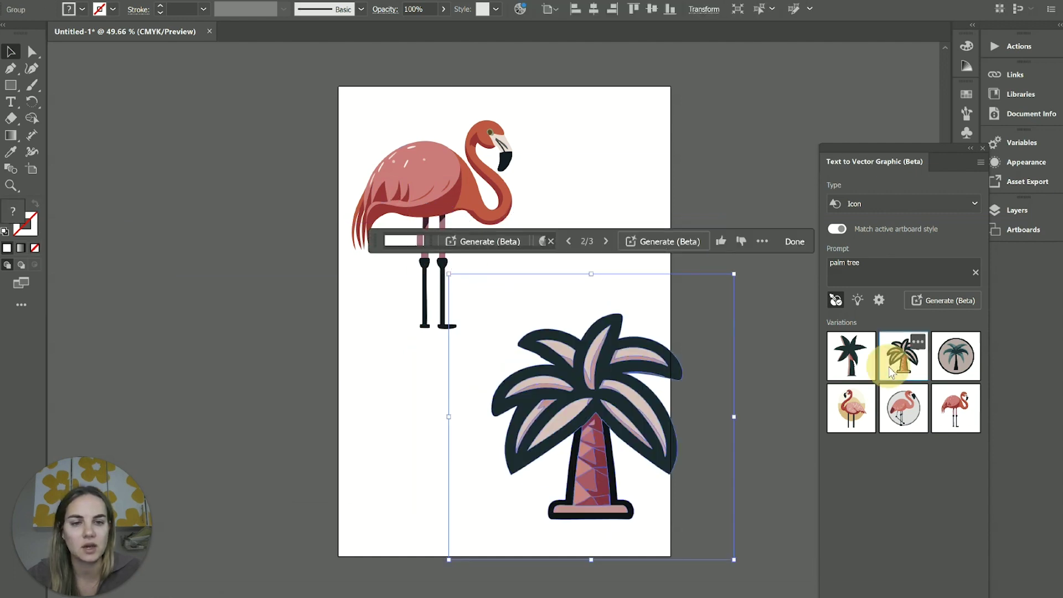
pyautogui.click(786, 425)
pyautogui.moveTo(565, 389); pyautogui.dragTo(568, 312)
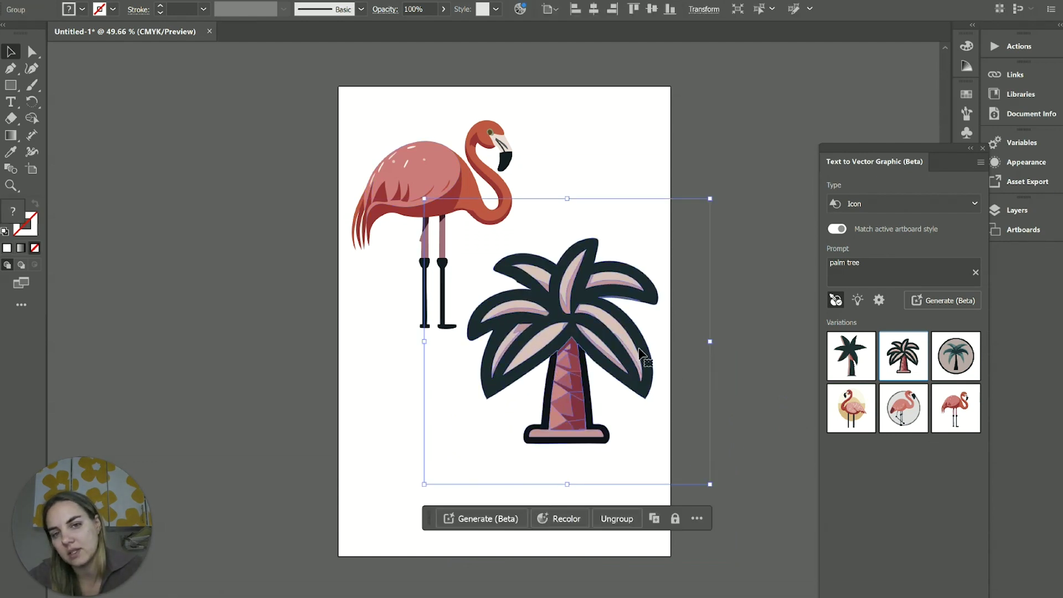
# Swap in the palm-inside-a-circle badge and position it below the flamingo, lower right
pyautogui.click(960, 362)
pyautogui.click(745, 291)
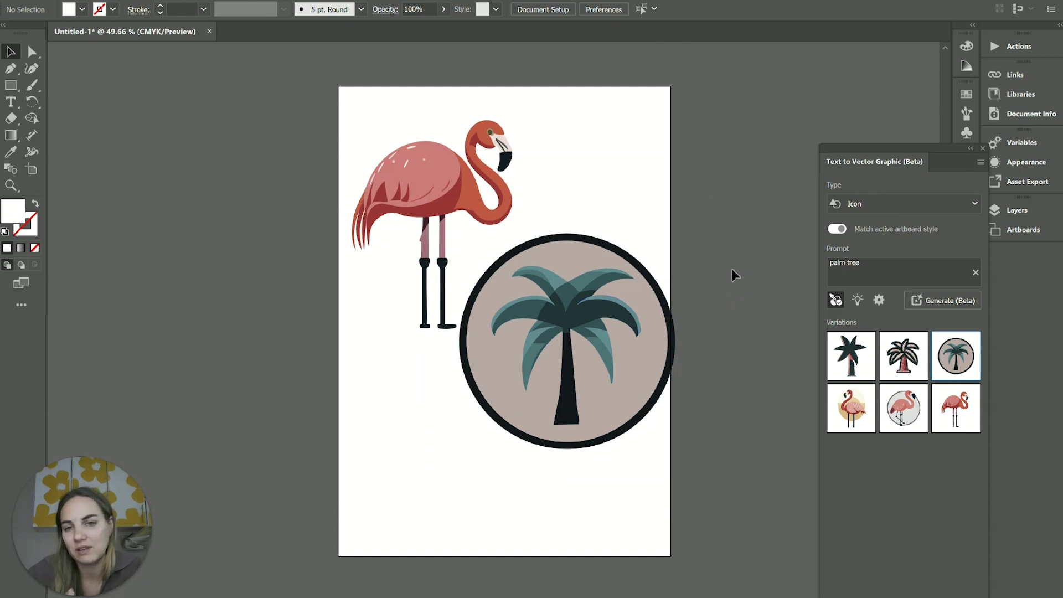
pyautogui.moveTo(613, 344); pyautogui.dragTo(582, 408)
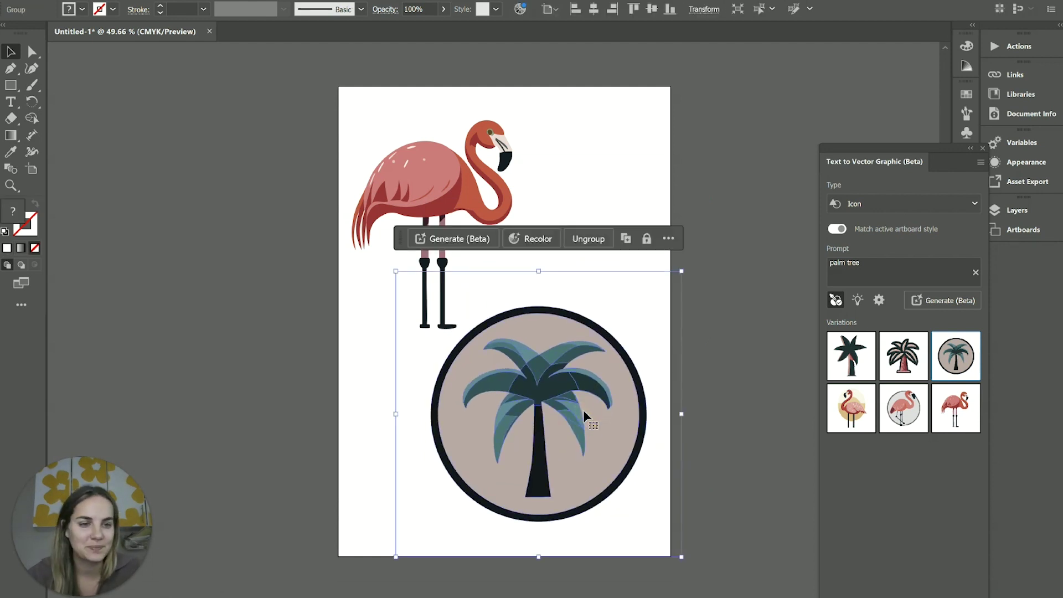
pyautogui.click(727, 336)
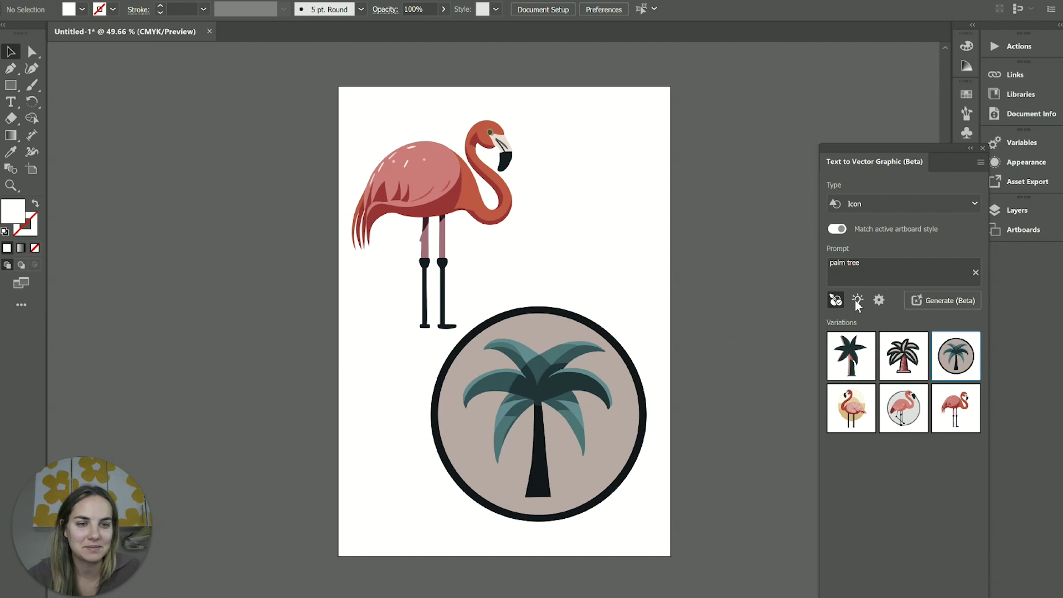
pyautogui.click(451, 157)
# Raise the Text to Vector Graphic Detail slider from 1 to 3, then deselect the artwork
pyautogui.click(878, 299)
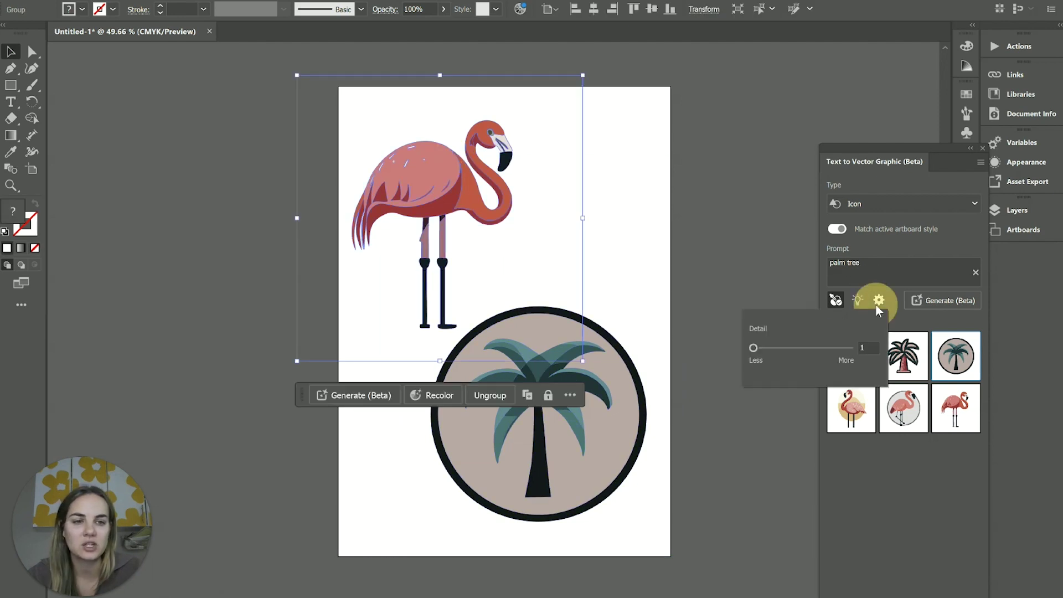
pyautogui.moveTo(755, 349); pyautogui.dragTo(802, 348)
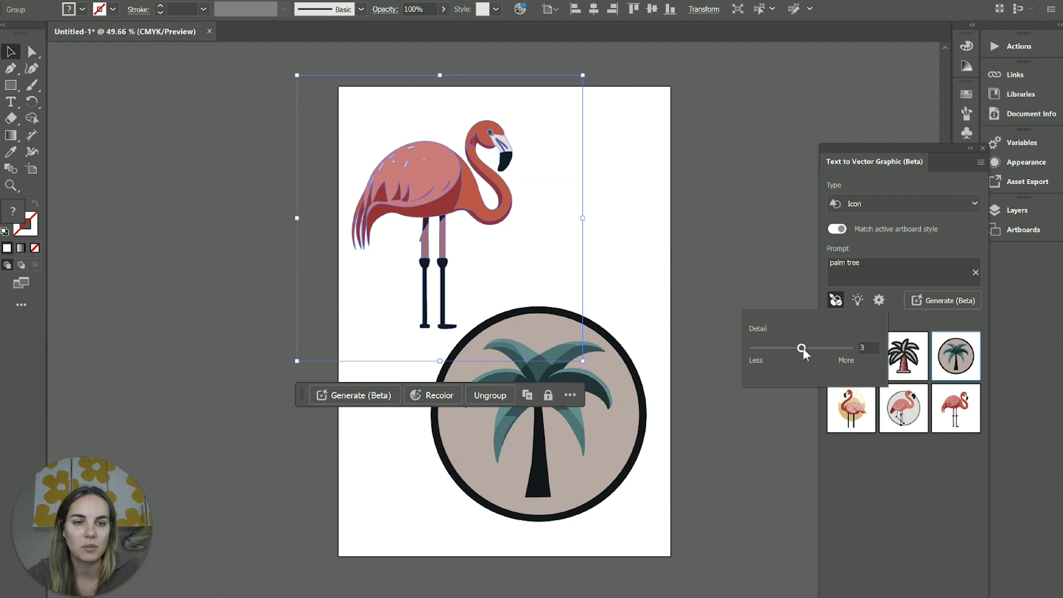
pyautogui.moveTo(803, 349); pyautogui.dragTo(825, 348)
pyautogui.click(716, 356)
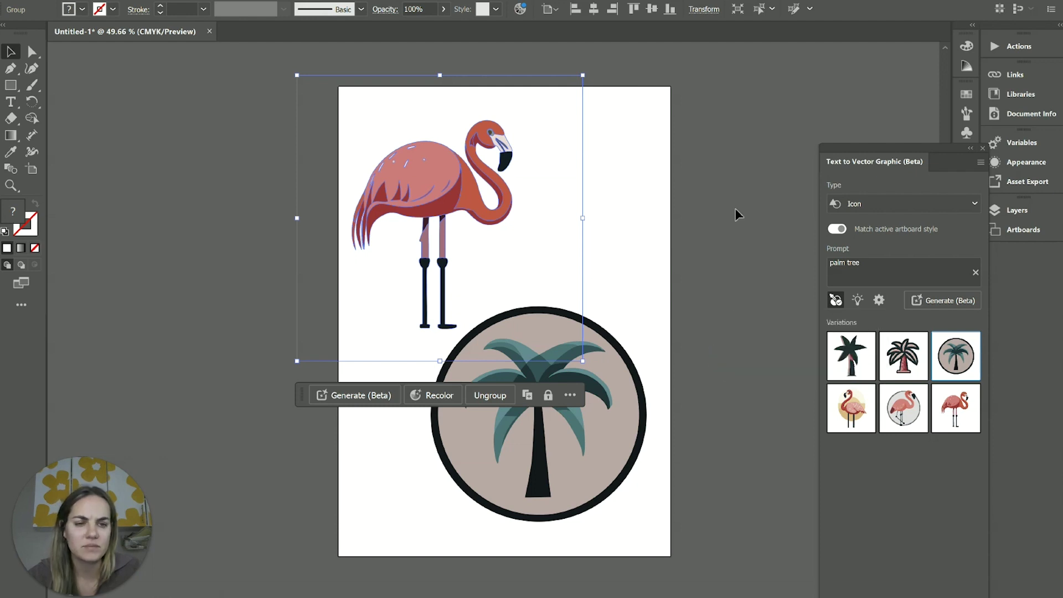
pyautogui.click(659, 214)
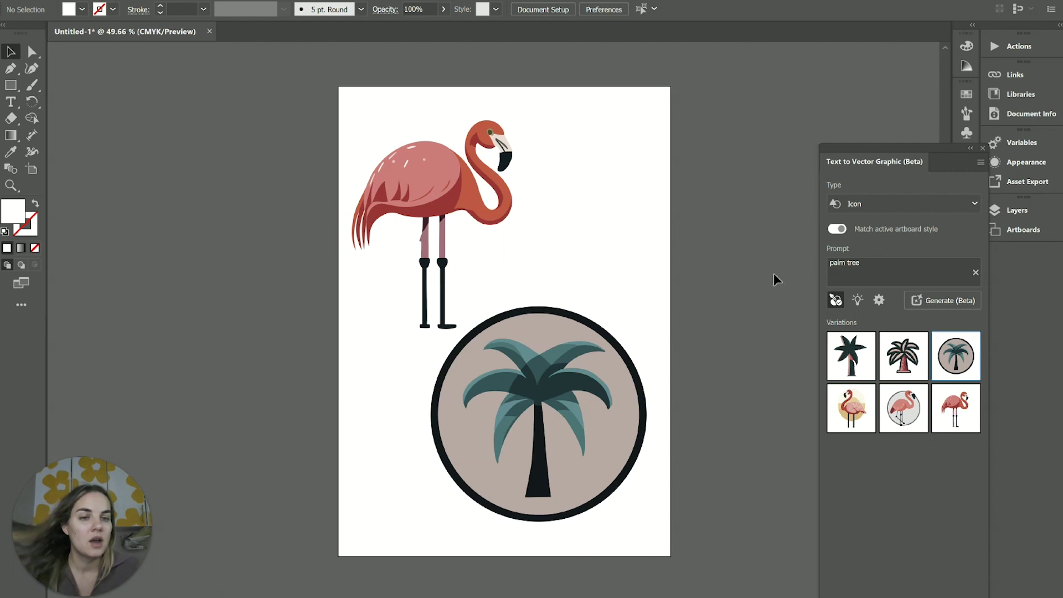
# Delete the flamingo and palm badge artwork, leaving the generation type on Icon
pyautogui.moveTo(299, 145); pyautogui.dragTo(609, 515)
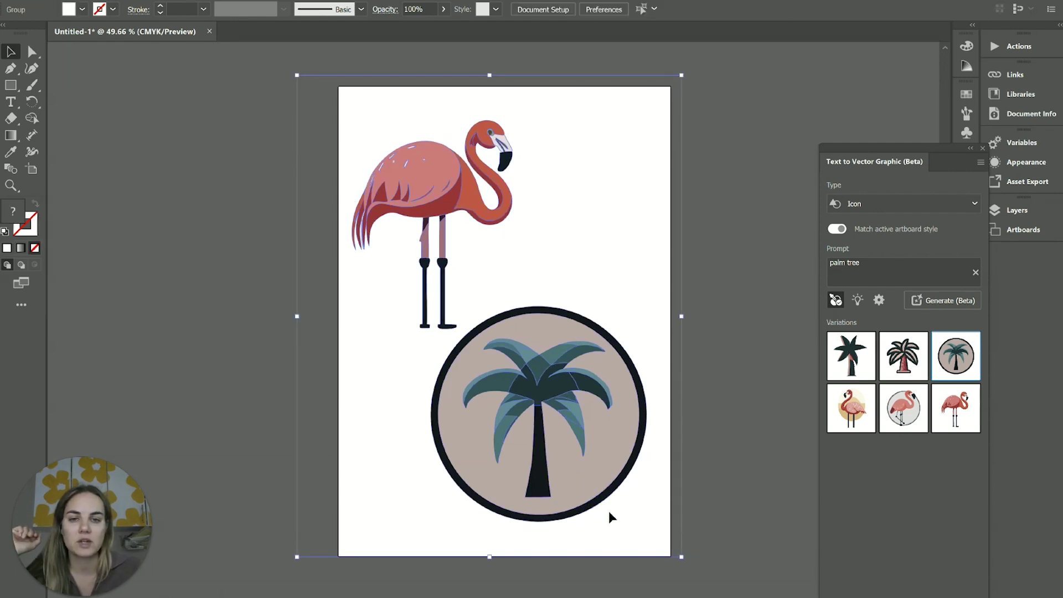
pyautogui.press('Delete')
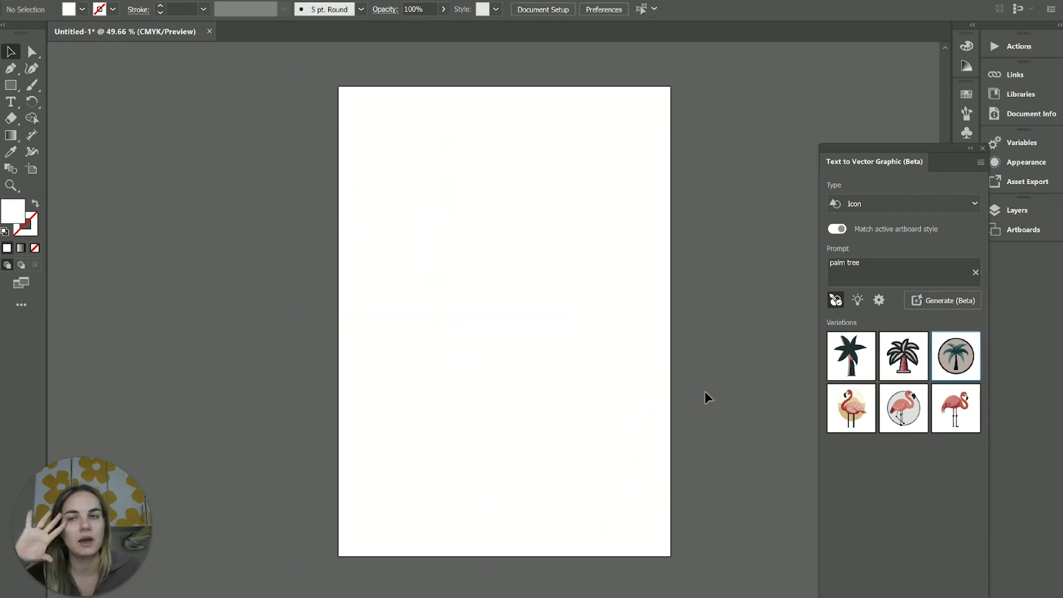
pyautogui.click(953, 205)
pyautogui.click(805, 245)
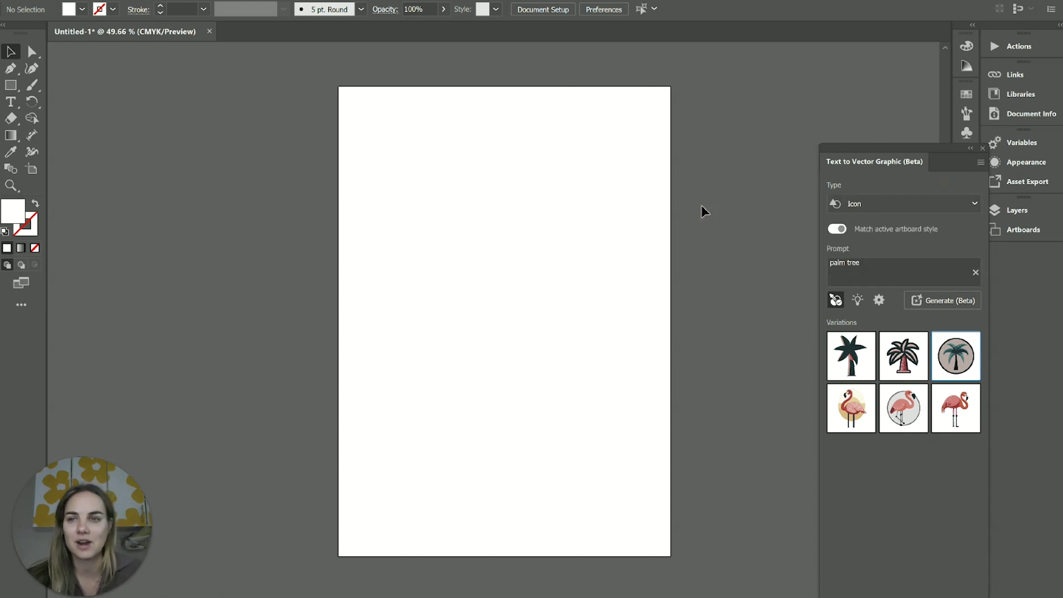
# Discard the document without saving and set the generation type to Pattern
pyautogui.hotkey('ctrl', 'q')
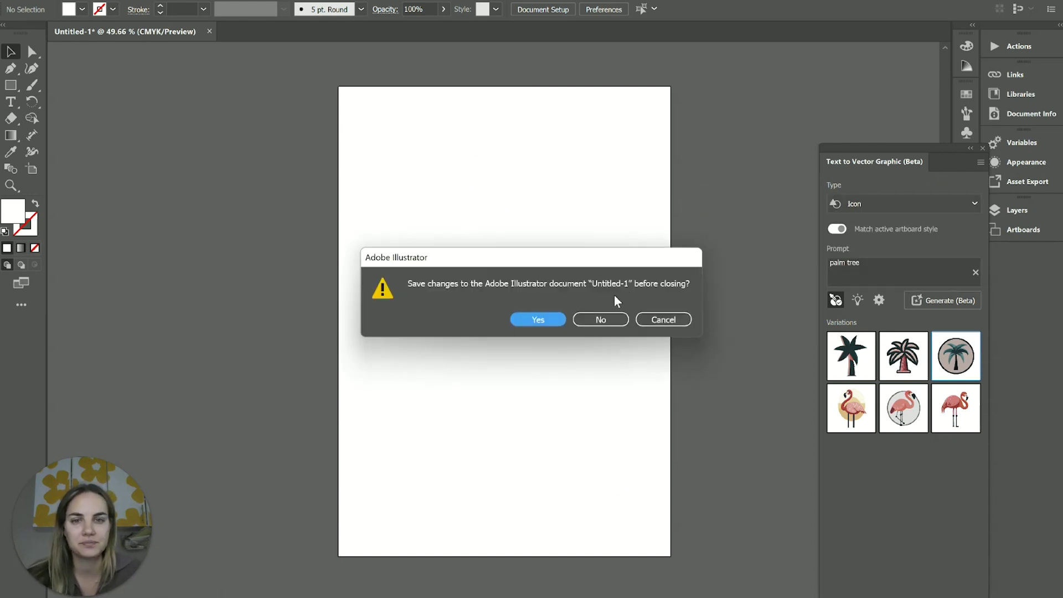
pyautogui.click(35, 77)
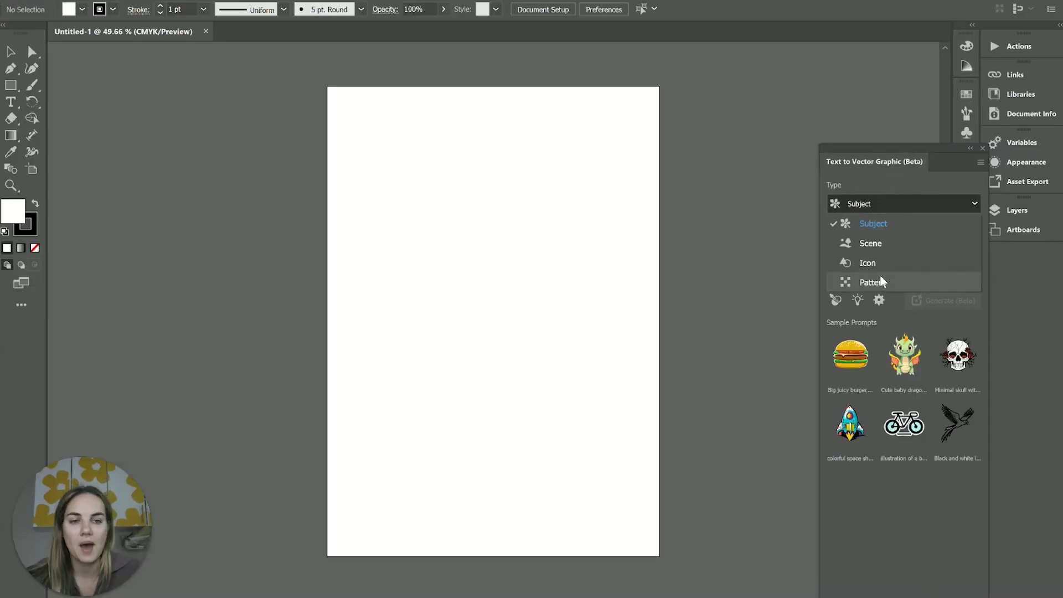
pyautogui.click(879, 278)
pyautogui.click(9, 86)
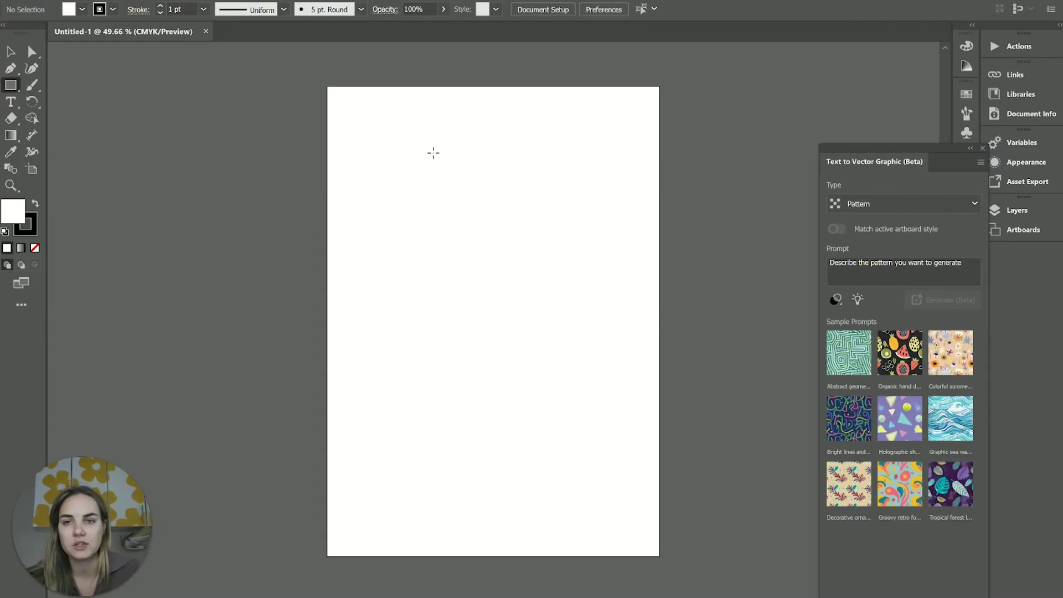
# Draw a large rectangle spanning most of the artboard, then return to the Selection tool
pyautogui.moveTo(344, 174); pyautogui.dragTo(642, 474)
pyautogui.click(10, 51)
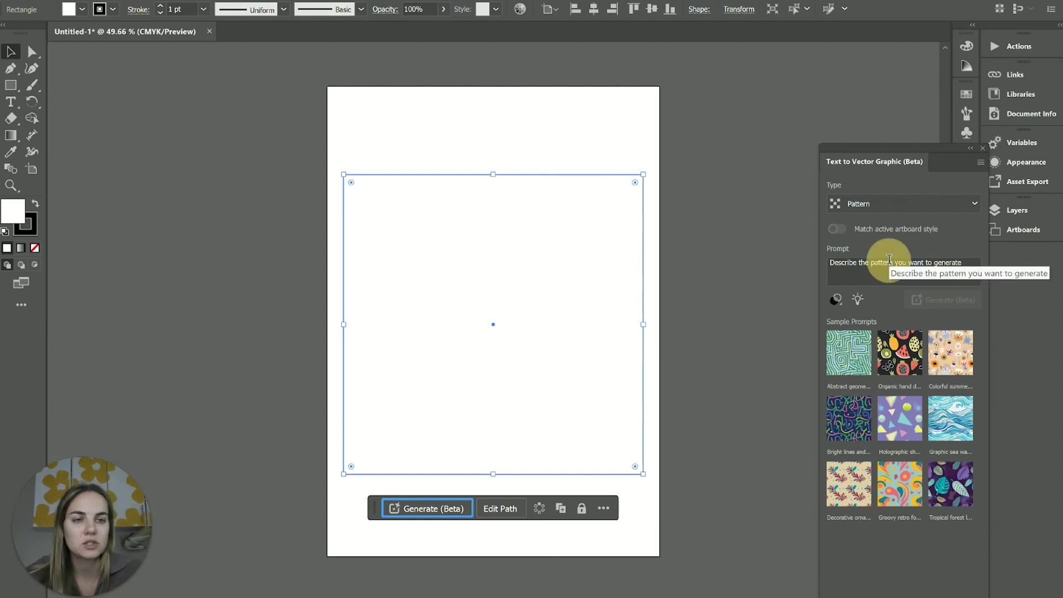
# Generate a 'candy and fruit pattern with rainbow colors' pattern into the rectangle
pyautogui.click(949, 265)
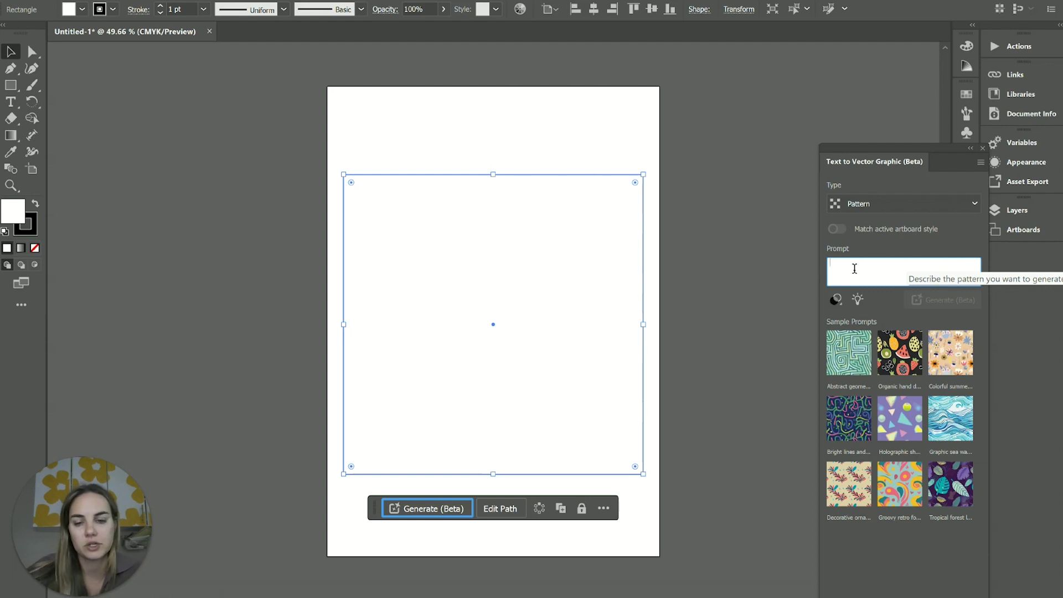
pyautogui.write('candy and frui')
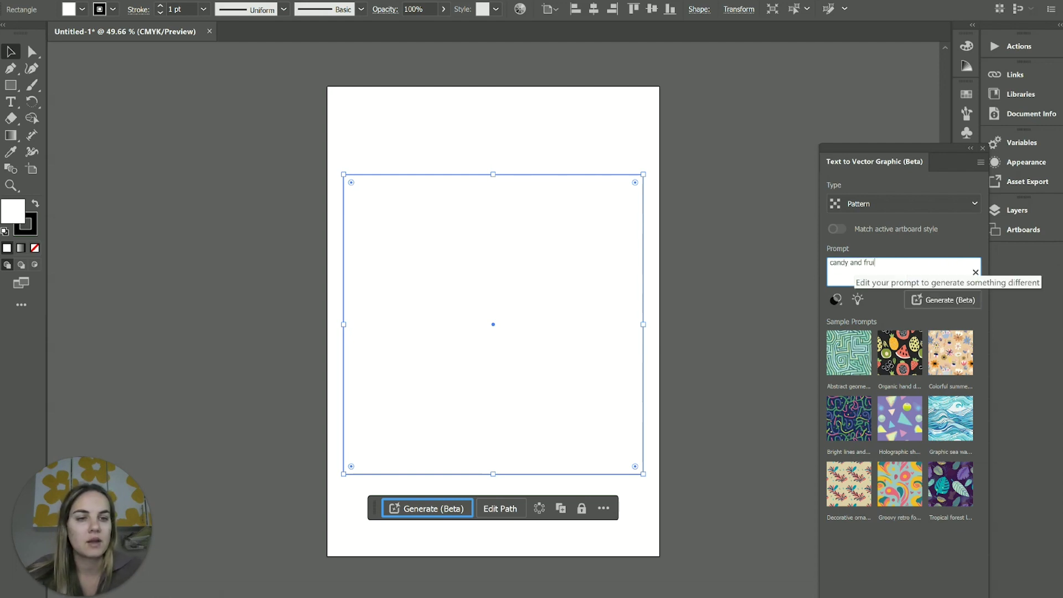
pyautogui.write('t pattern with rainbo')
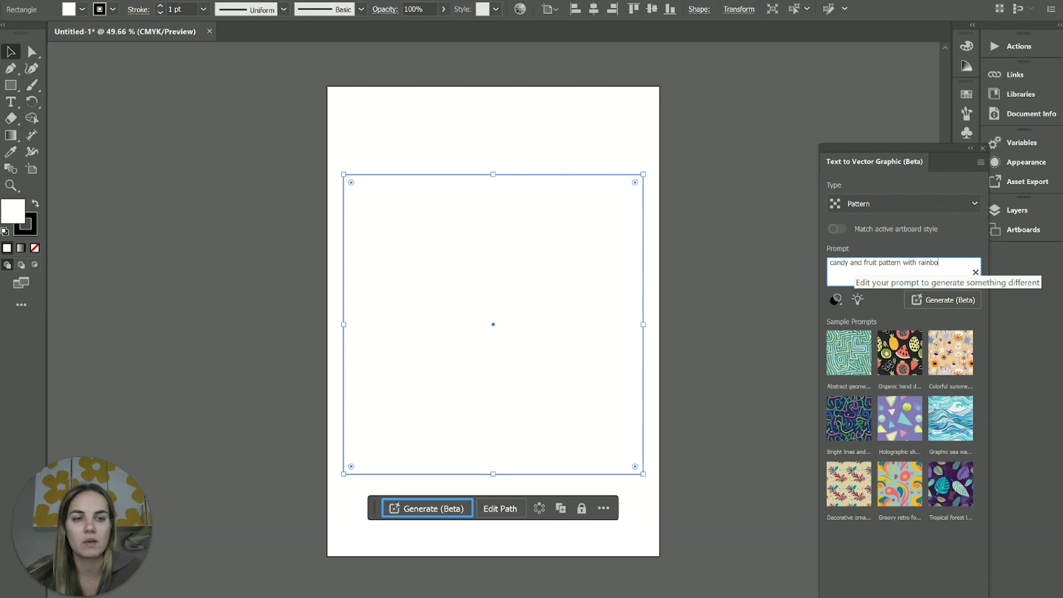
pyautogui.write('w colors')
pyautogui.press('Return')
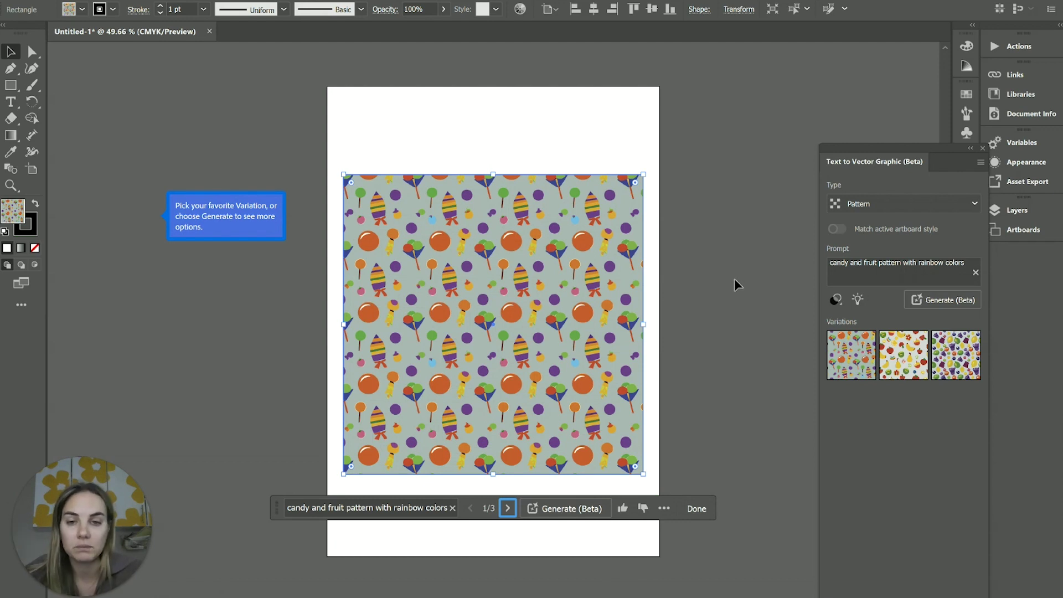
# Zoom in and preview the second and third candy-and-fruit pattern variations
pyautogui.hotkey('ctrl', '+')
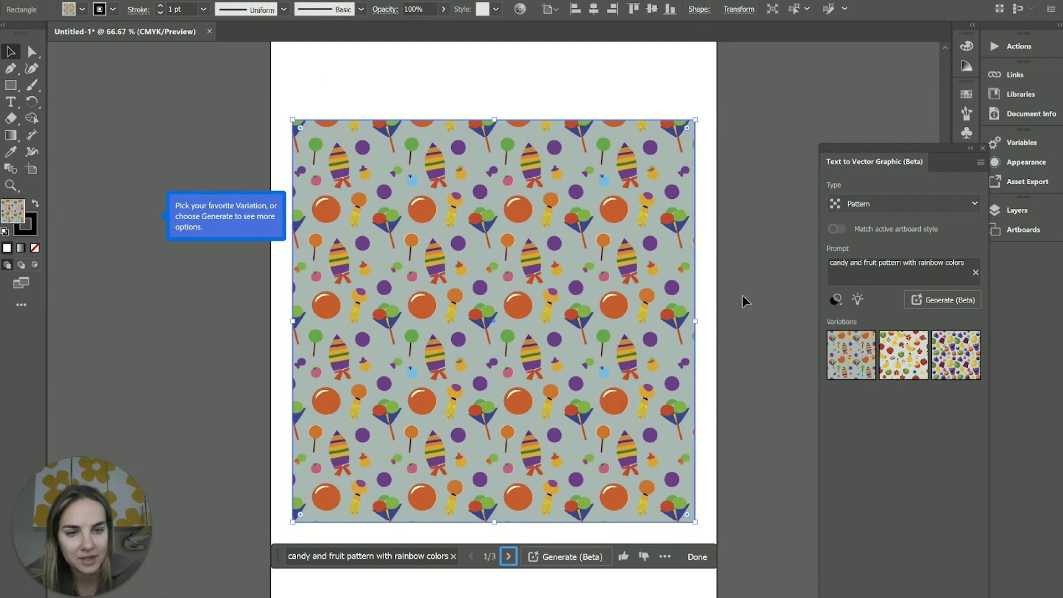
pyautogui.click(899, 363)
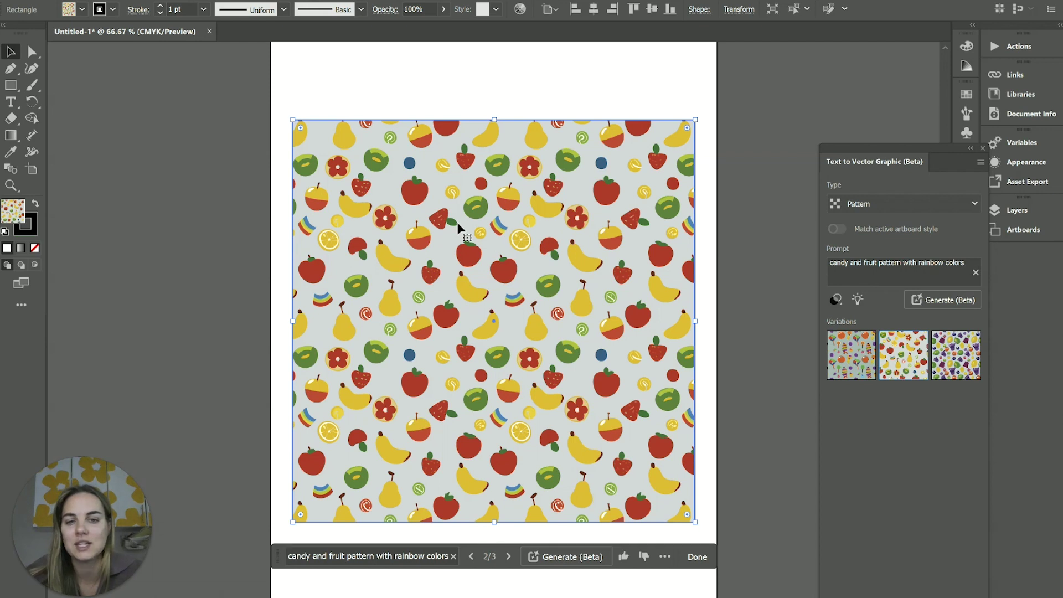
pyautogui.click(946, 364)
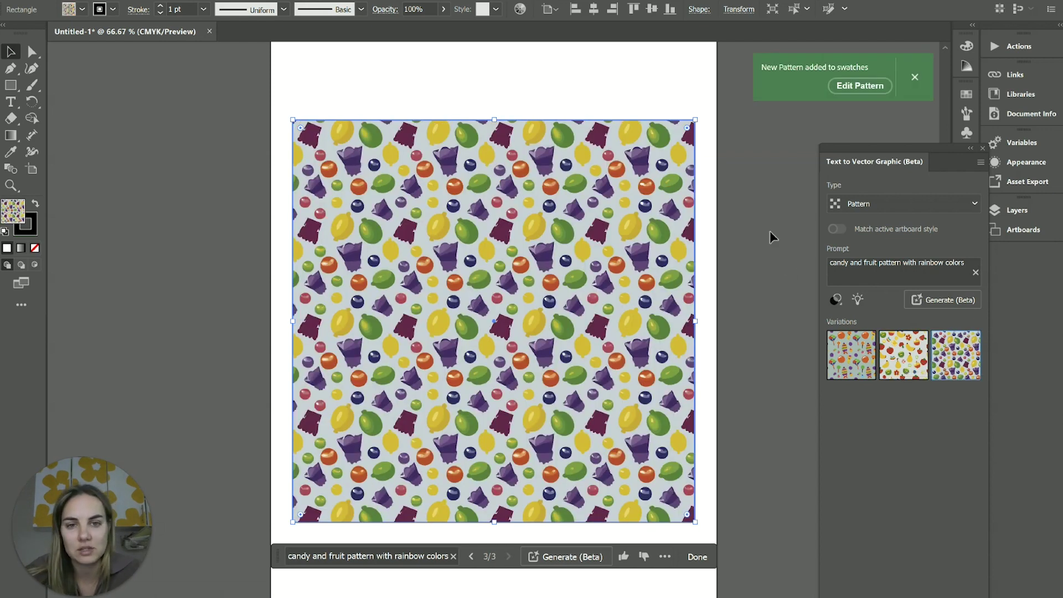
# Delete the patterned rectangle so the artboard is blank
pyautogui.click(732, 334)
pyautogui.click(642, 302)
pyautogui.press('Delete')
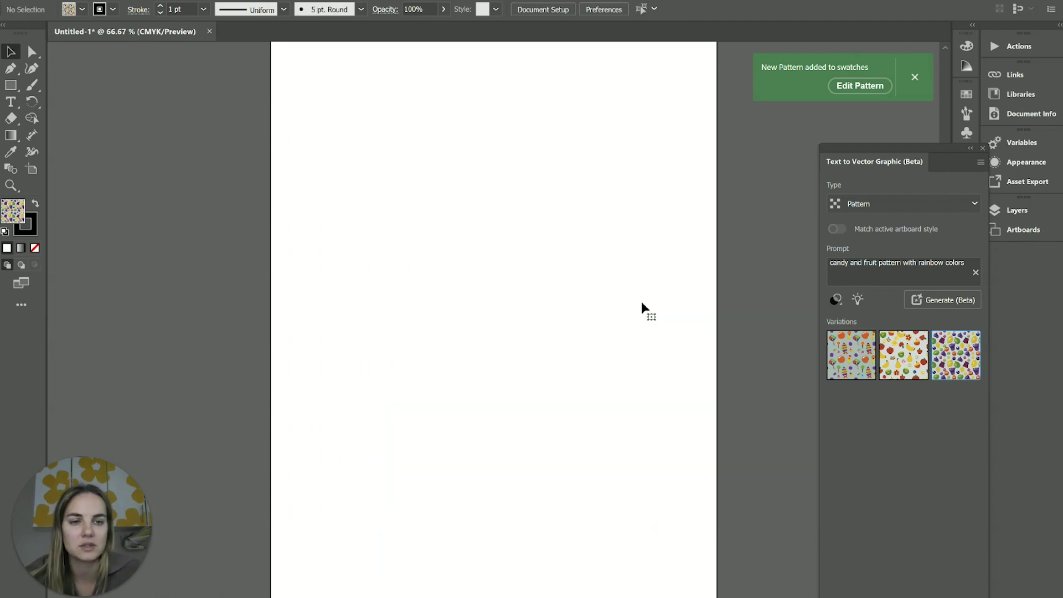
# Delete the leftover generated pattern swatches from the Fill swatch list
pyautogui.click(82, 9)
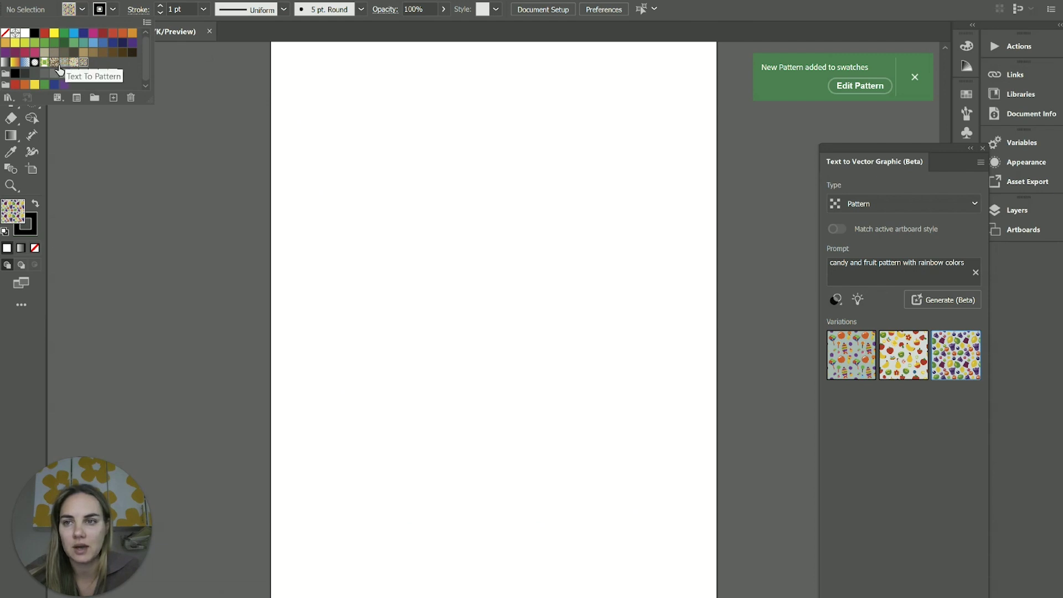
pyautogui.click(131, 98)
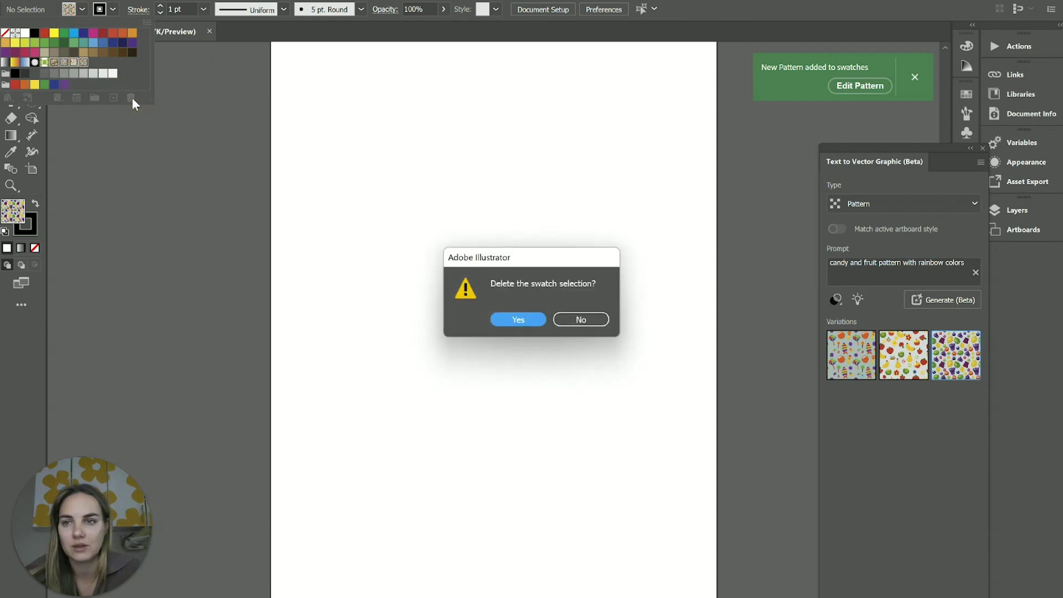
pyautogui.click(523, 320)
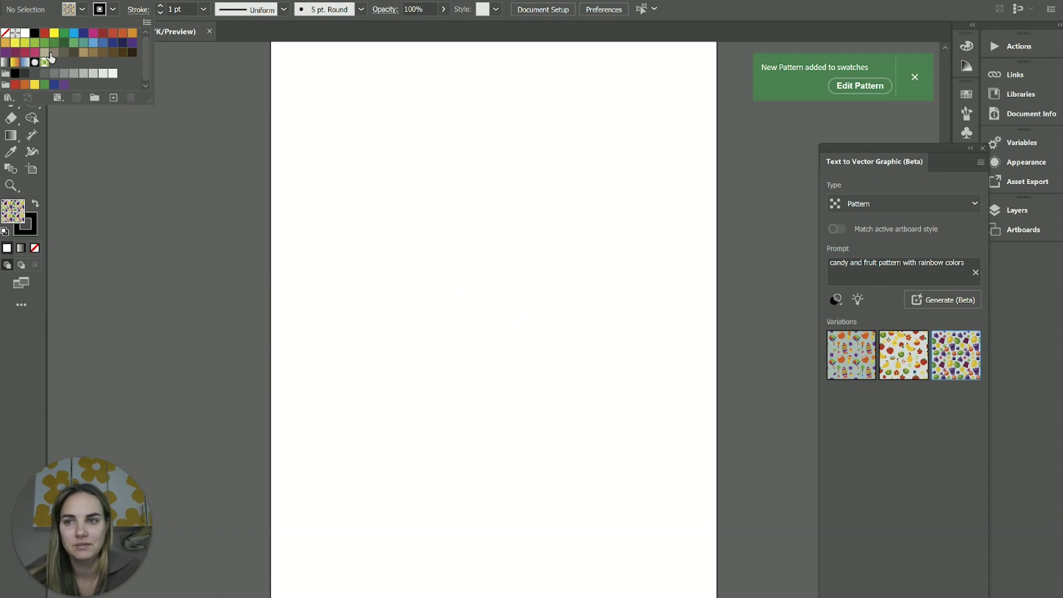
pyautogui.click(129, 97)
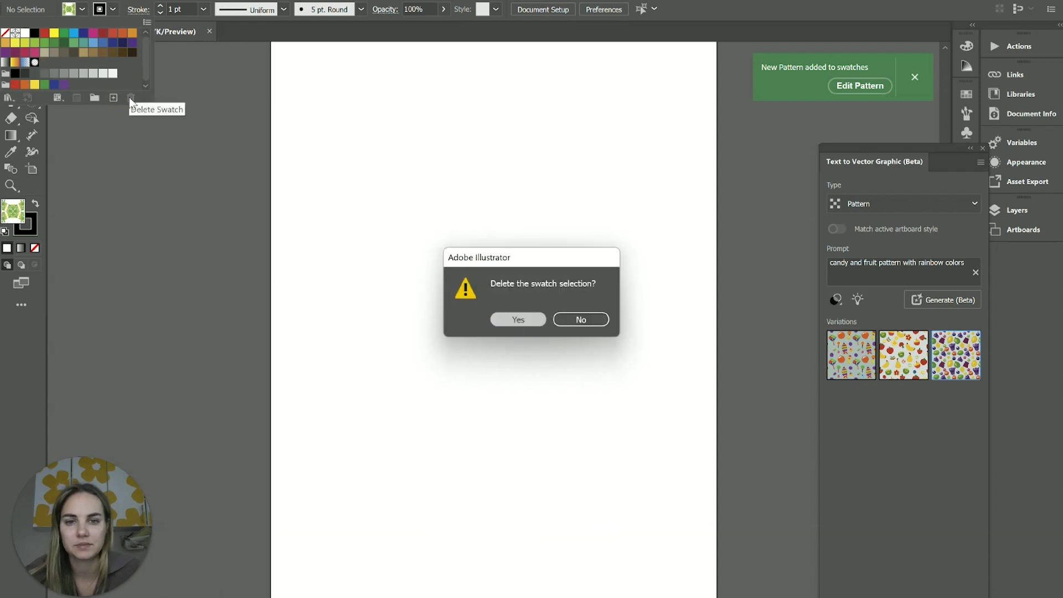
pyautogui.press('Return')
pyautogui.click(834, 262)
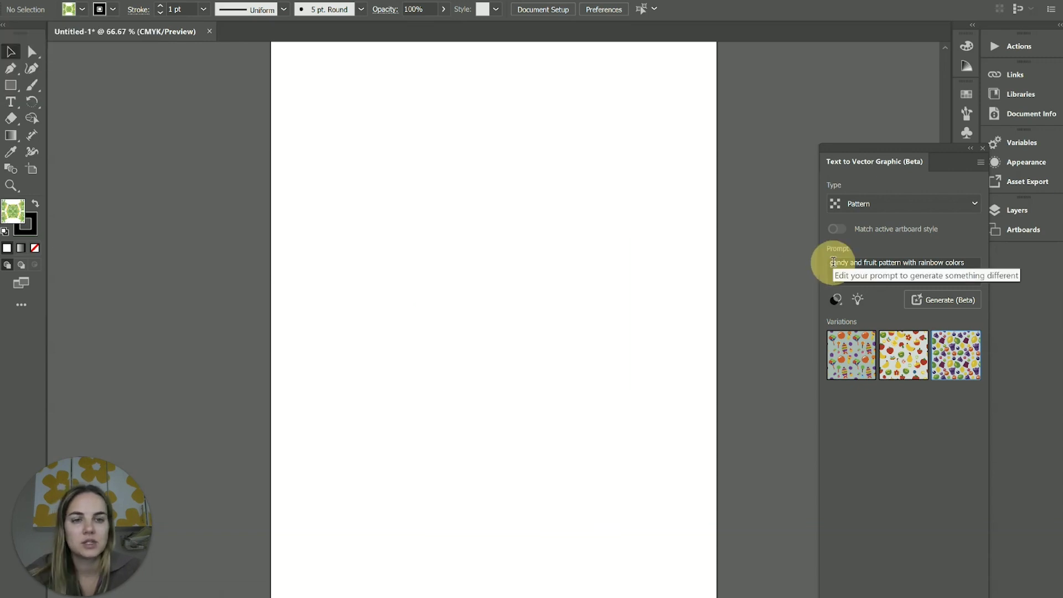
# Replace the prompt with 'beach day palm springs' and generate new patterns
pyautogui.click(881, 261)
pyautogui.hotkey('ctrl', 'a')
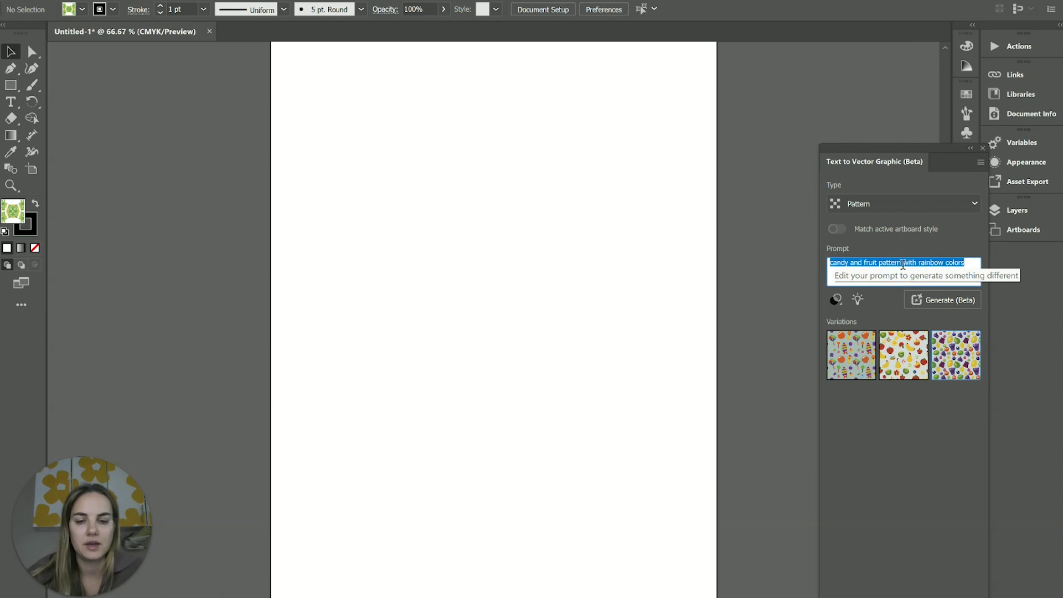
pyautogui.write('beach day palm ')
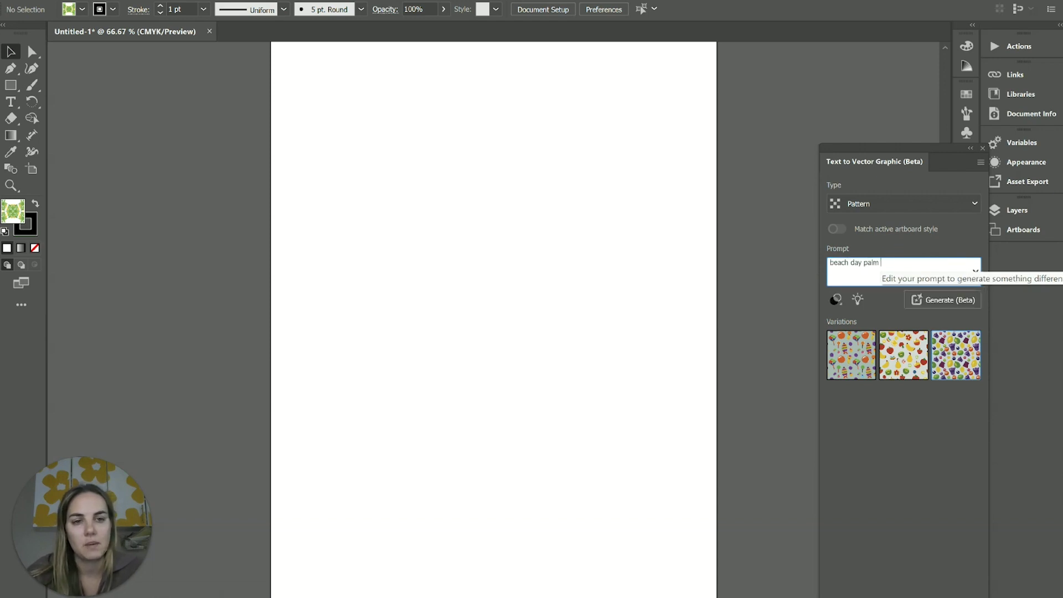
pyautogui.write('springs')
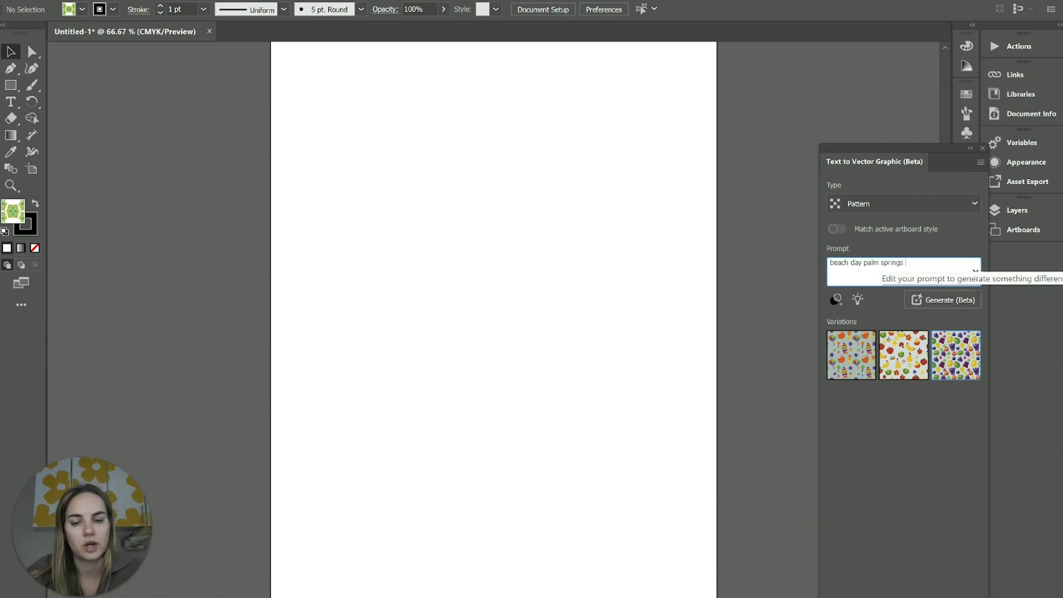
pyautogui.press('Return')
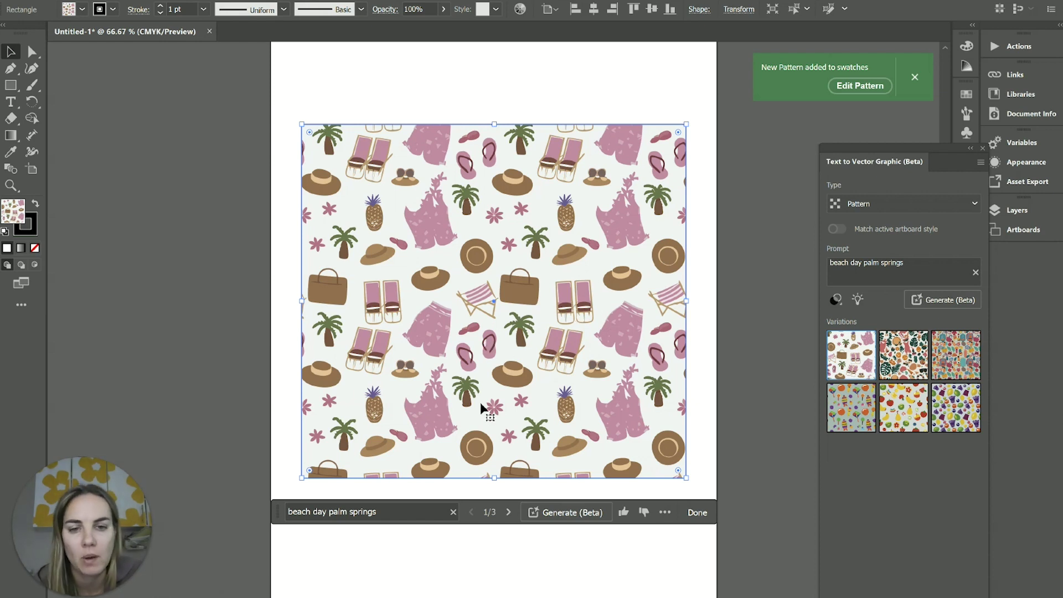
# Preview the second beach variation, then apply the third mushrooms, bags and leaves variation
pyautogui.moveTo(835, 381)
pyautogui.click(893, 348)
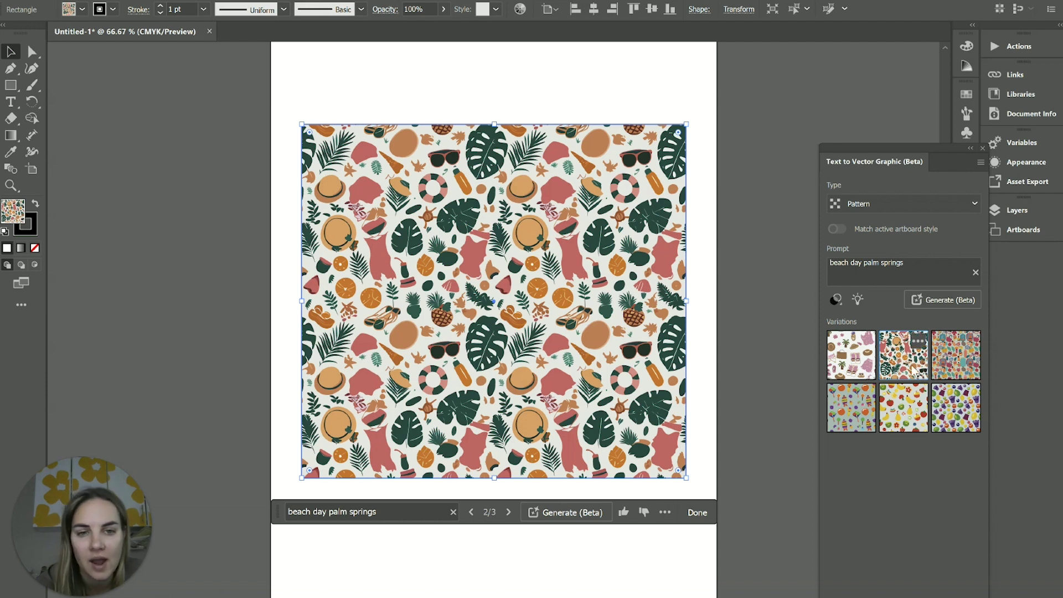
pyautogui.click(943, 357)
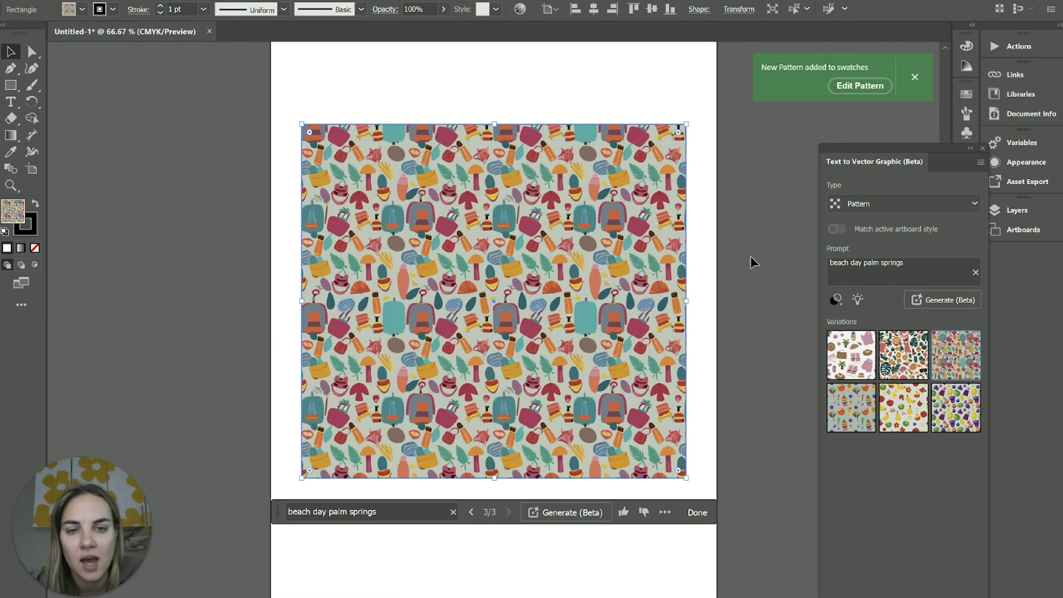
# Replace the prompt with 'leaves and flowers tropical pattern' and generate it
pyautogui.click(905, 275)
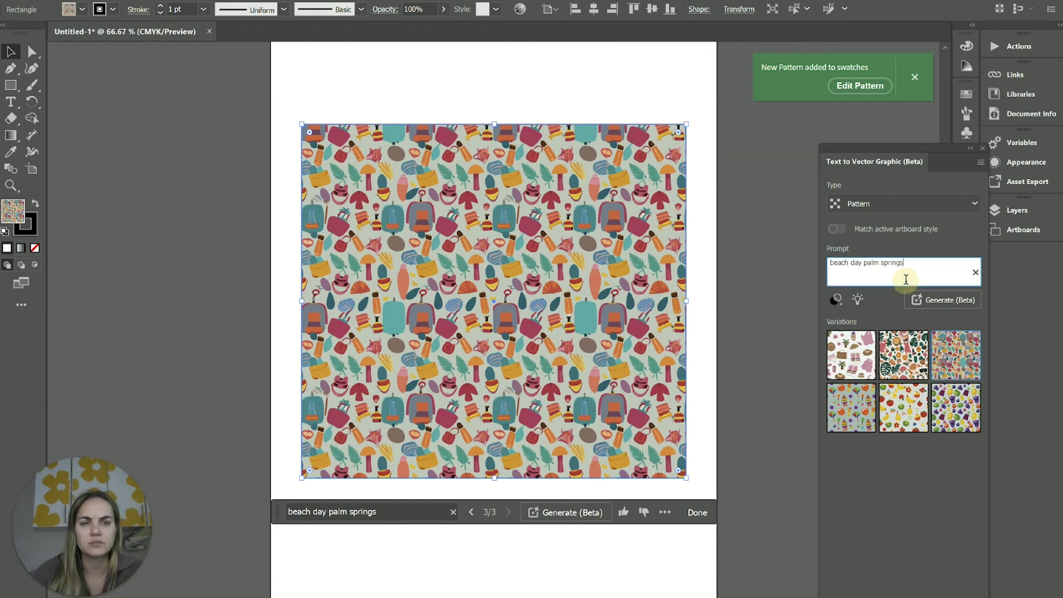
pyautogui.hotkey('ctrl', 'a')
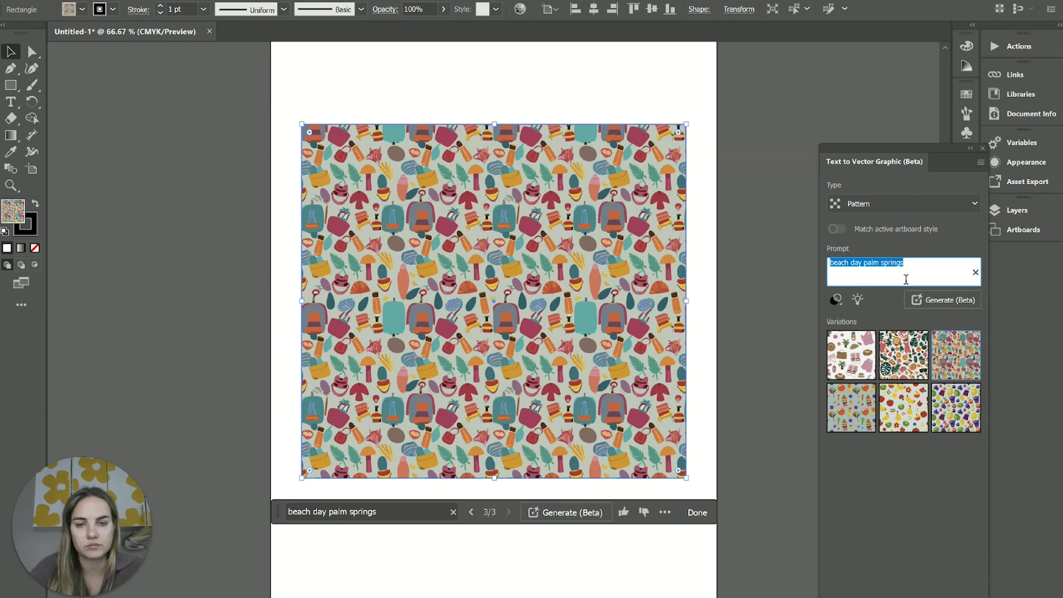
pyautogui.write('leaves')
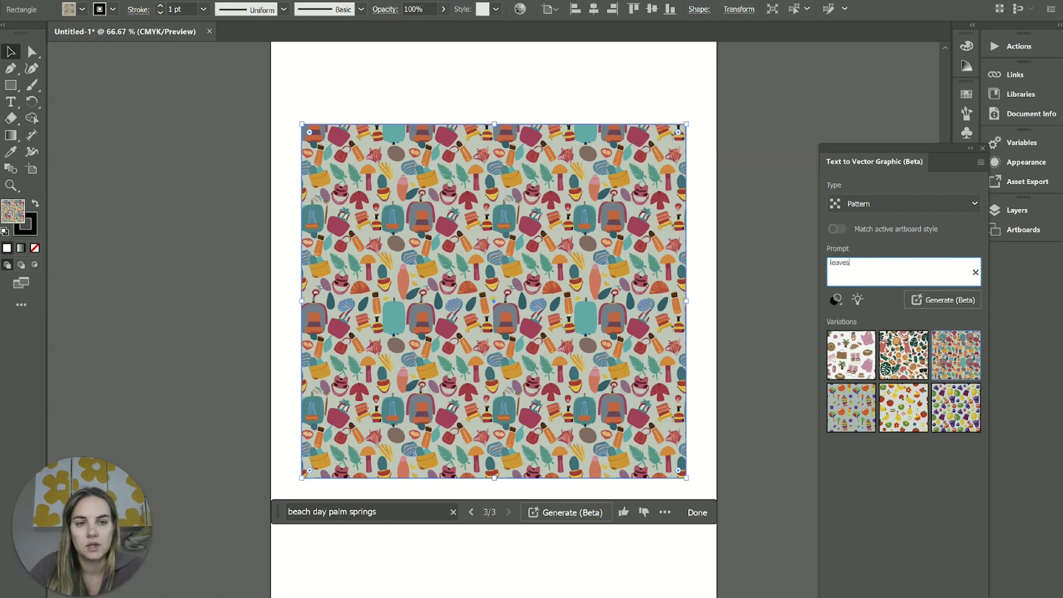
pyautogui.write(' and flowers tropical pattern')
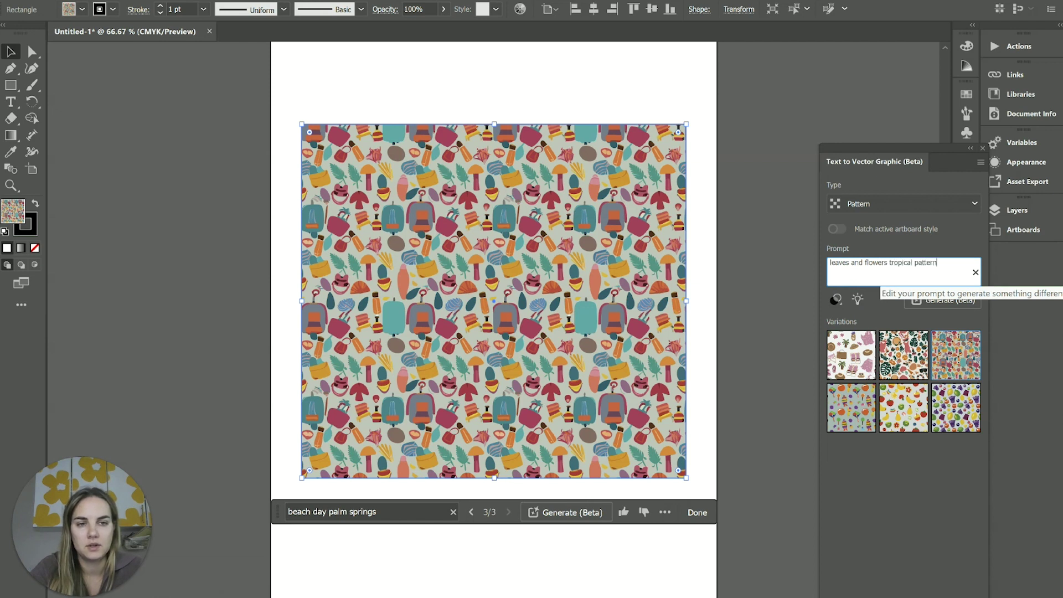
pyautogui.press('Return')
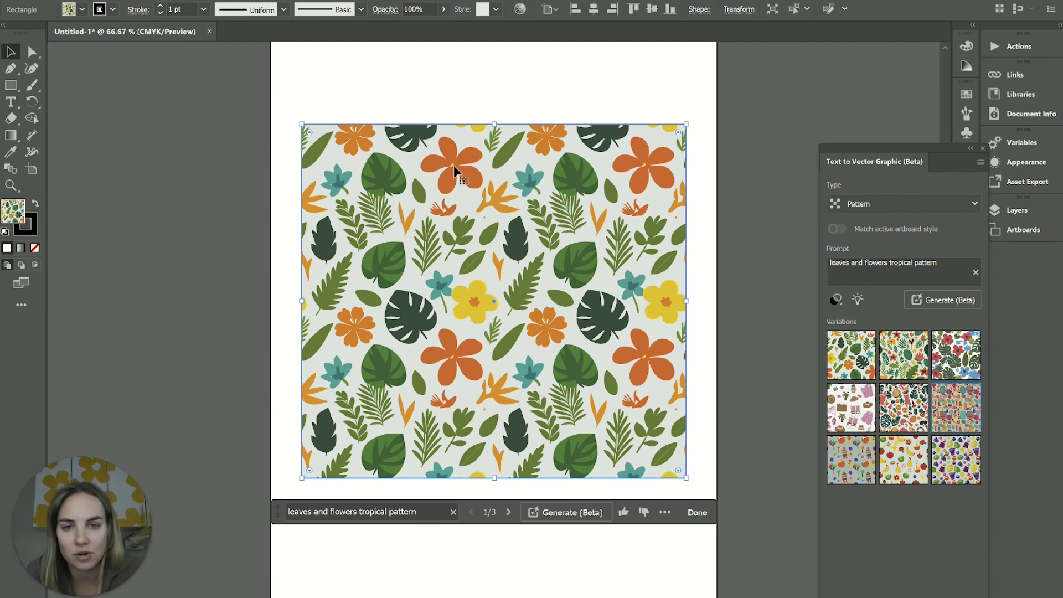
# Preview the second and third tropical variations, return to the first, and deselect the rectangle
pyautogui.moveTo(906, 359)
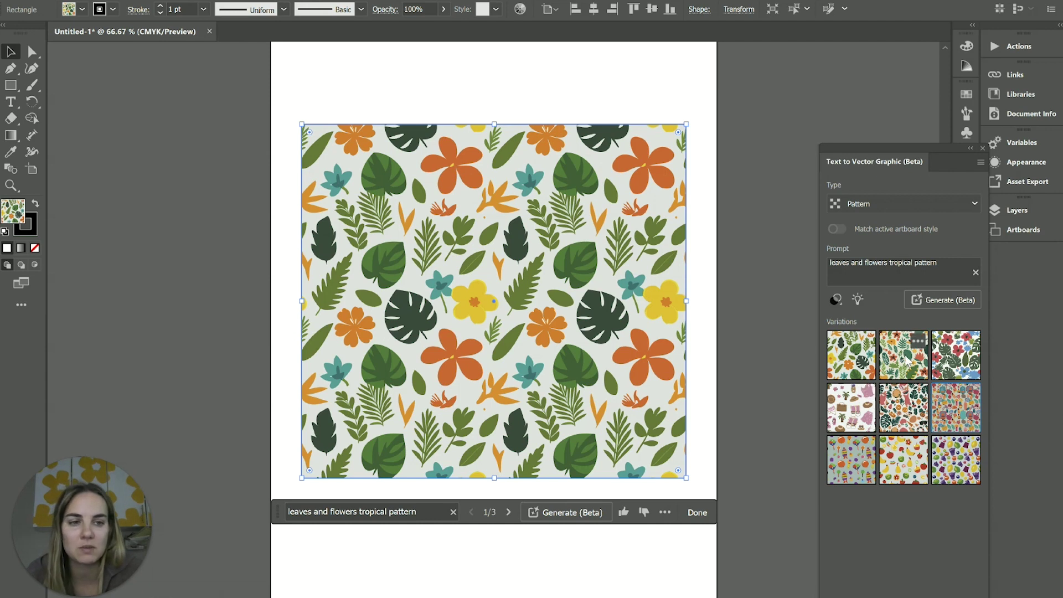
pyautogui.click(906, 361)
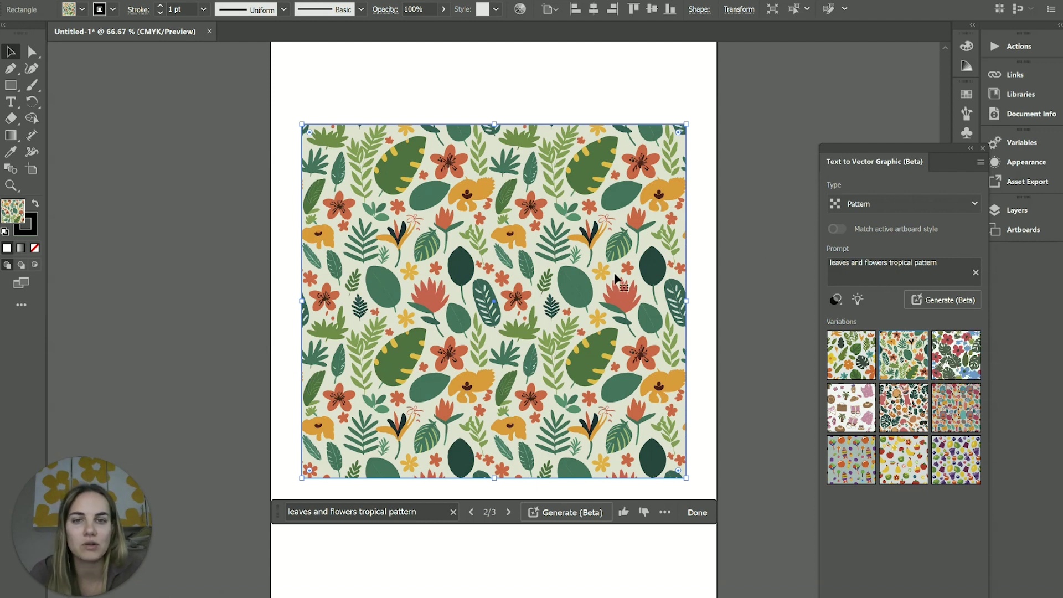
pyautogui.click(956, 365)
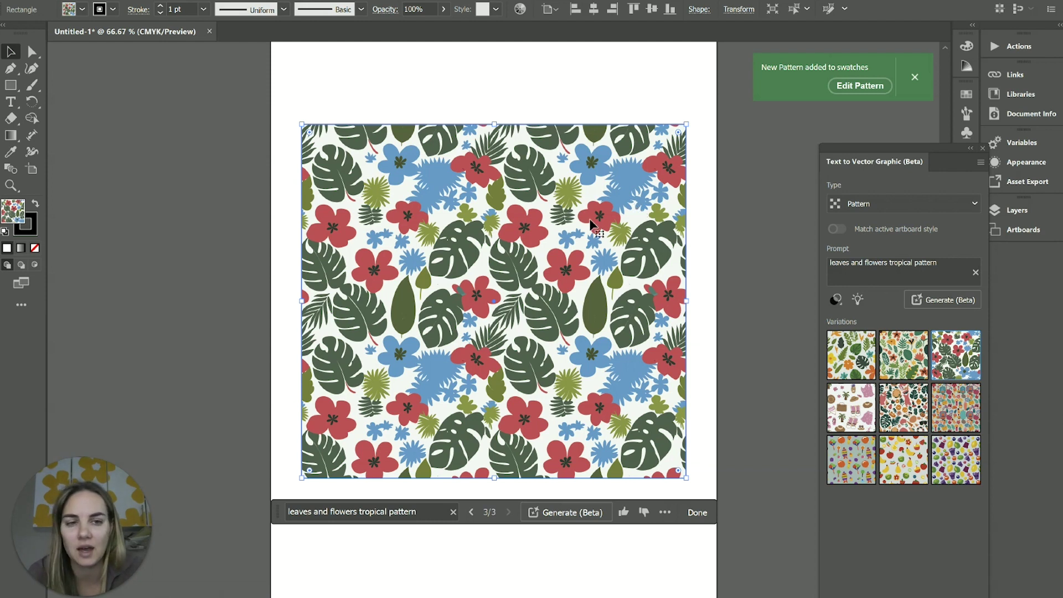
pyautogui.click(845, 354)
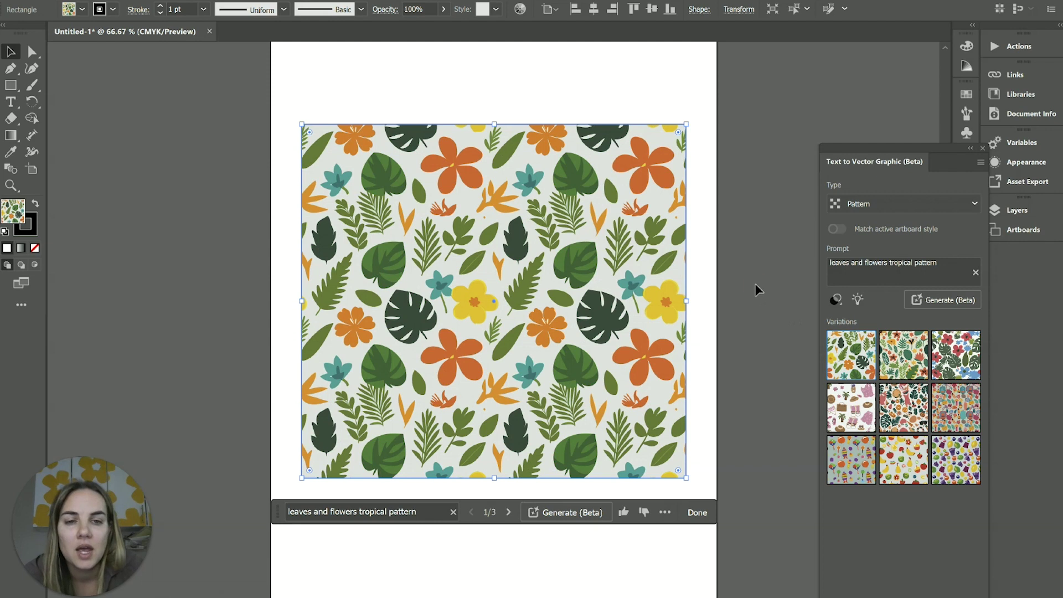
pyautogui.click(755, 284)
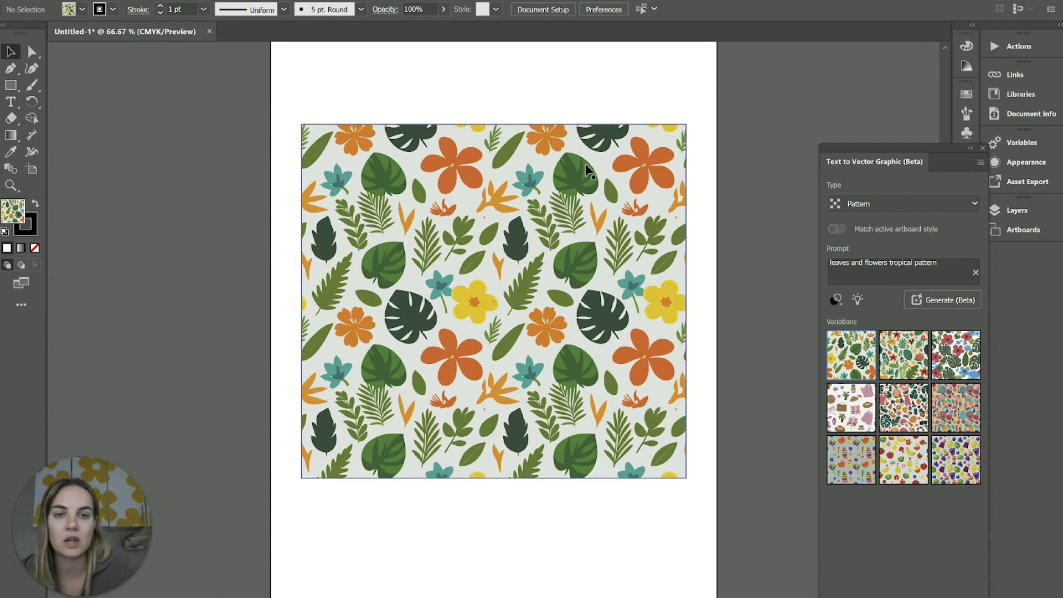
pyautogui.click(650, 169)
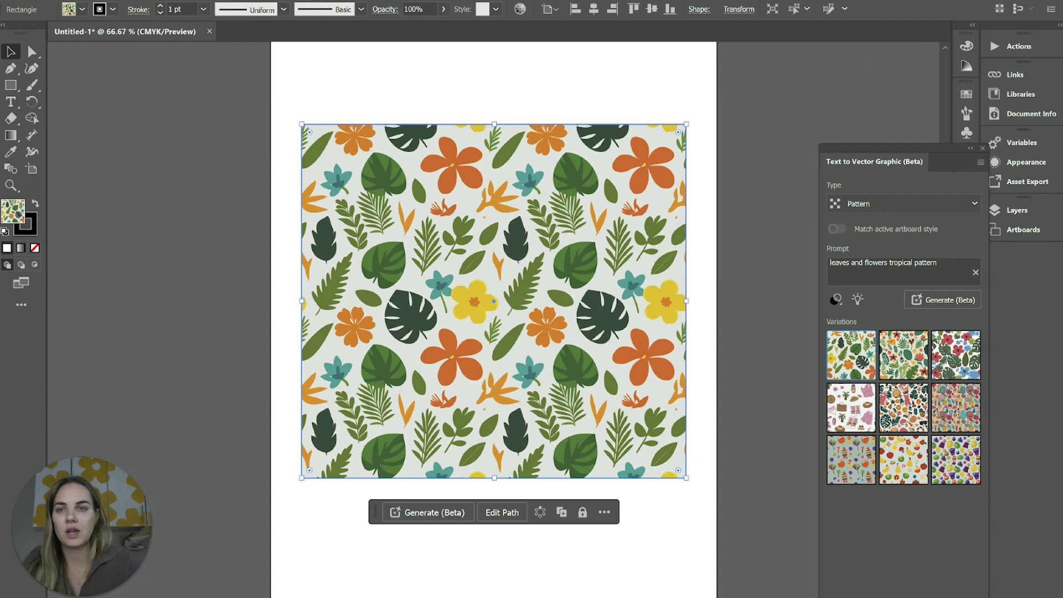
pyautogui.hotkey('alt', 'w')
pyautogui.scroll(-8, 422, 303)
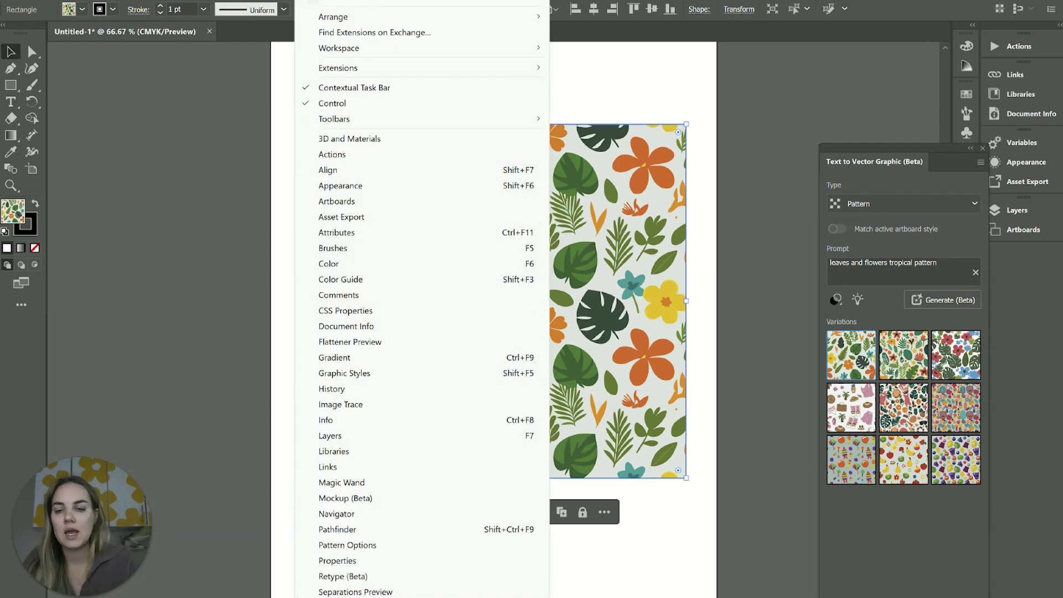
pyautogui.scroll(-1, 422, 547)
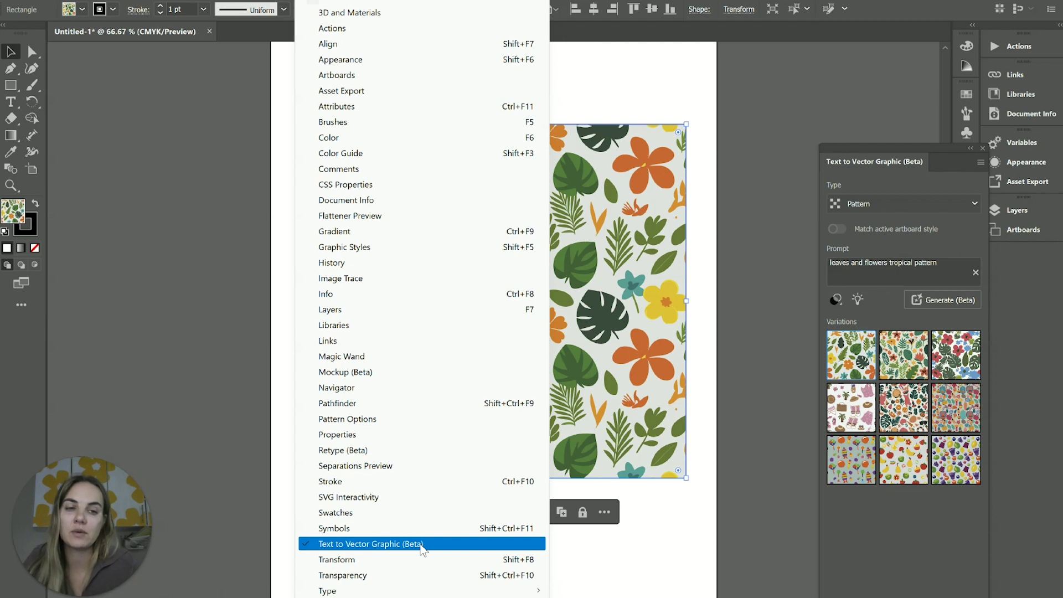
pyautogui.click(762, 232)
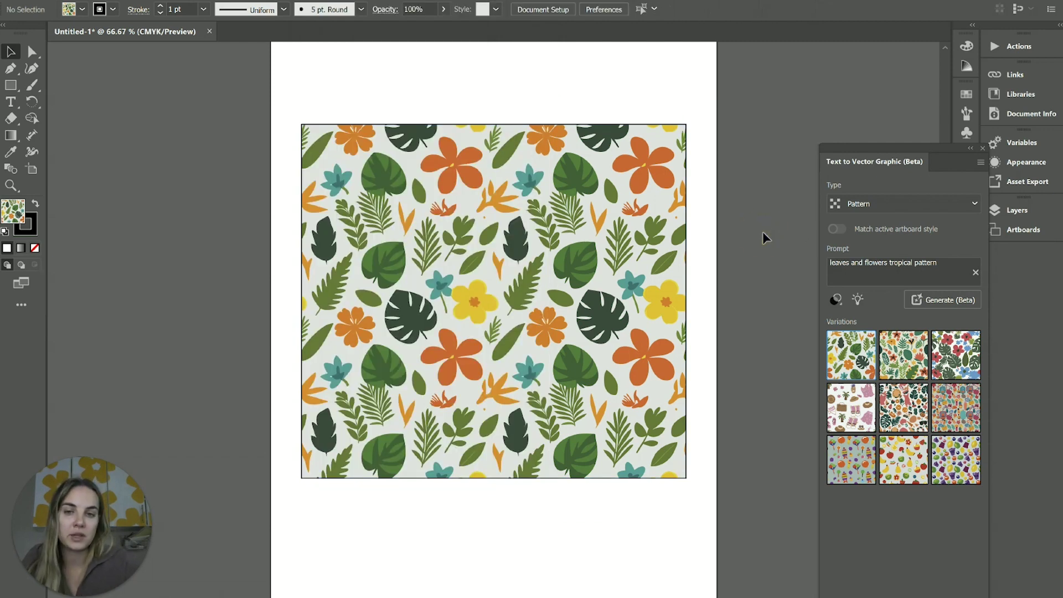